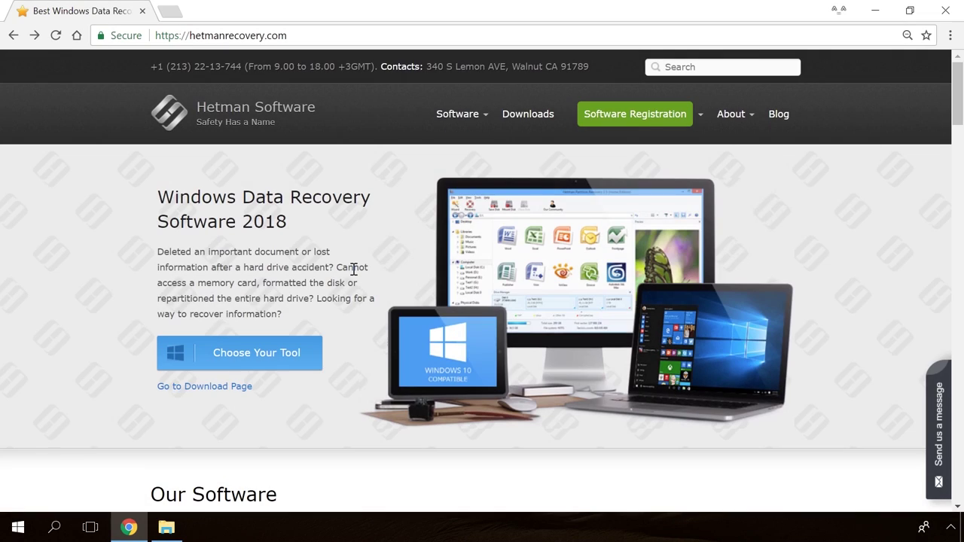
Scroll the homepage's Our Software product list to find Internet Spy 1.0
scroll(354, 271, "down", 4)
scroll(354, 272, "down", 4)
scroll(354, 274, "down", 4)
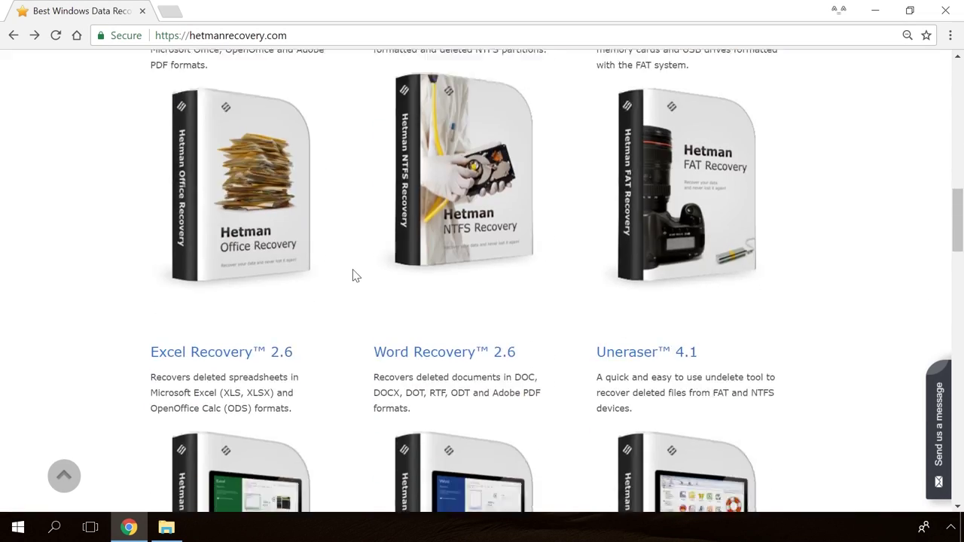
scroll(354, 275, "down", 4)
scroll(352, 273, "up", 2)
scroll(353, 274, "up", 4)
scroll(353, 273, "up", 4)
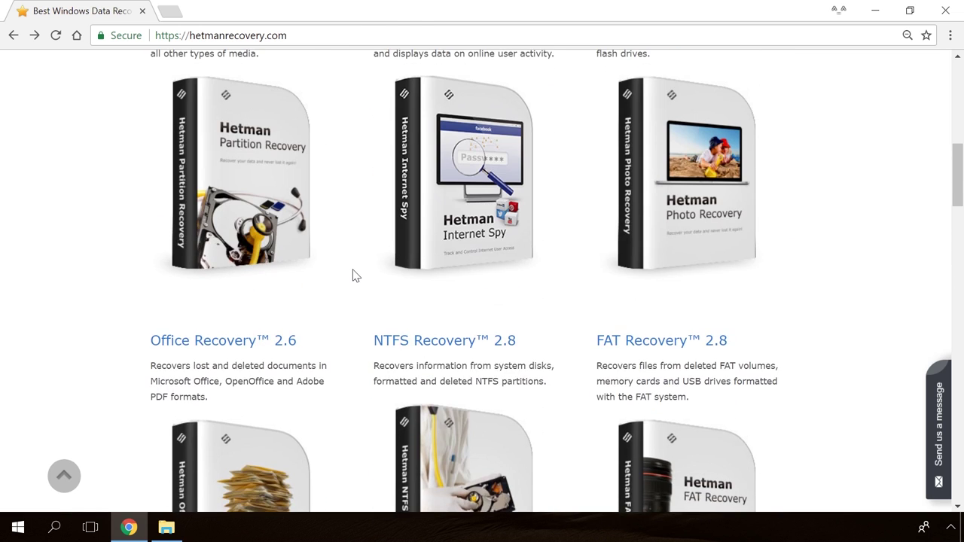
scroll(359, 274, "up", 2)
Open the Internet Spy 1.0 product page and download its free installer
left_click(451, 150)
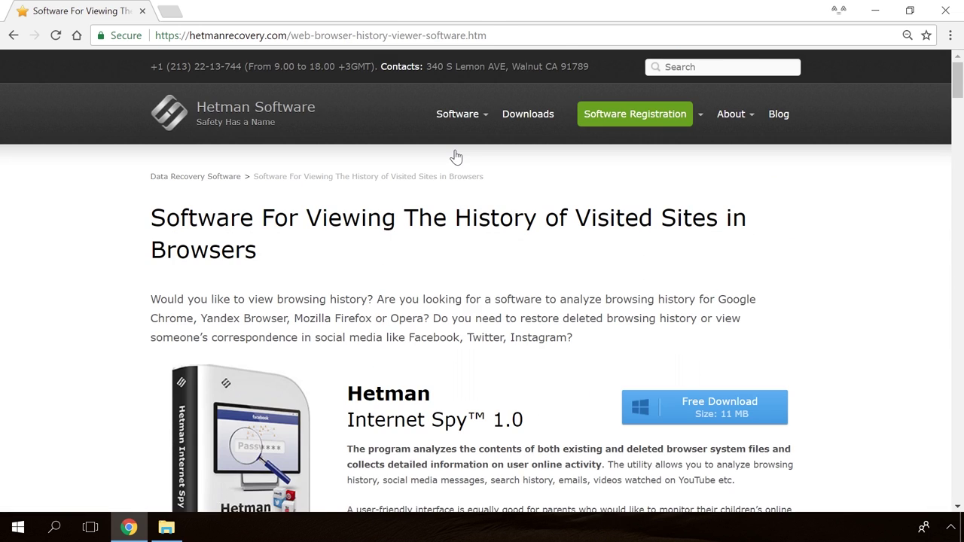
scroll(488, 223, "down", 2)
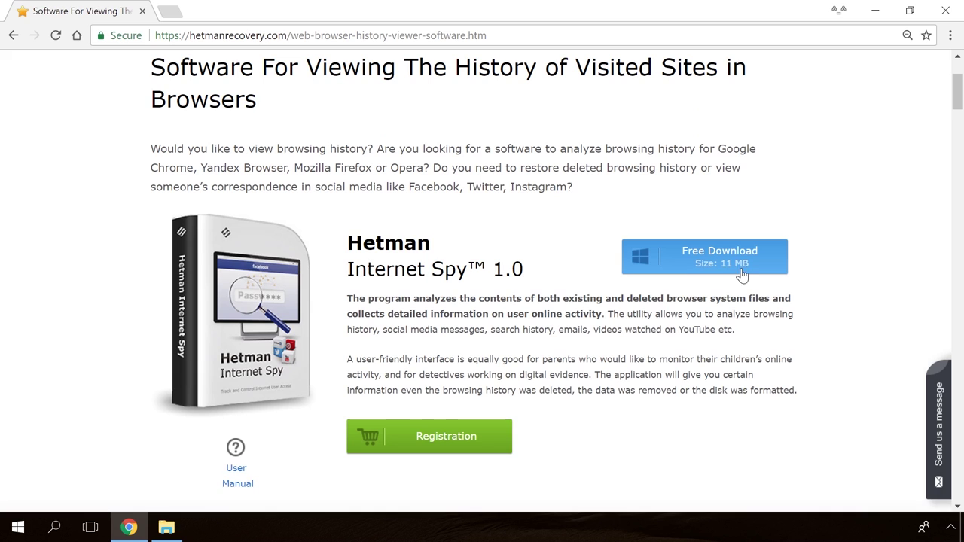
left_click(736, 263)
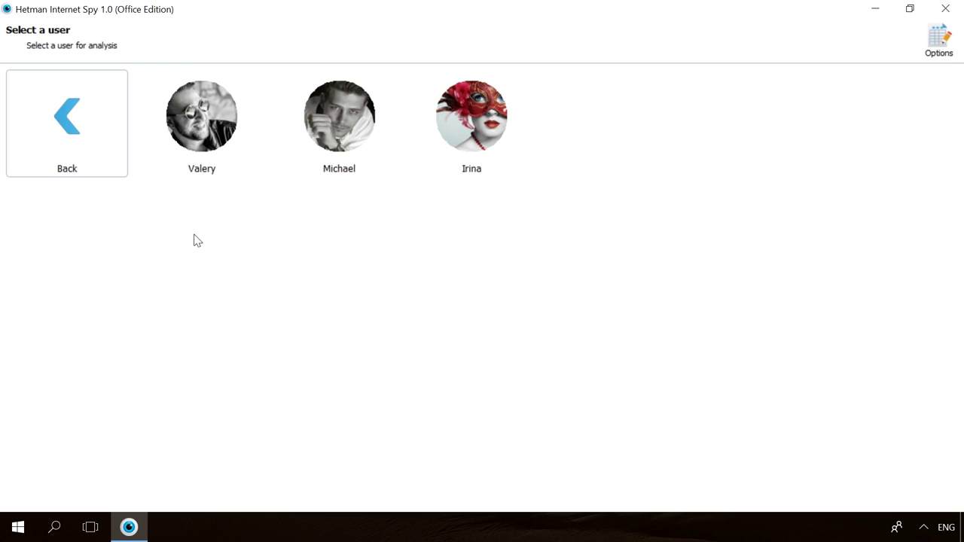
Analyse Google Chrome in Internet Spy and show its saved passwords
left_click(172, 167)
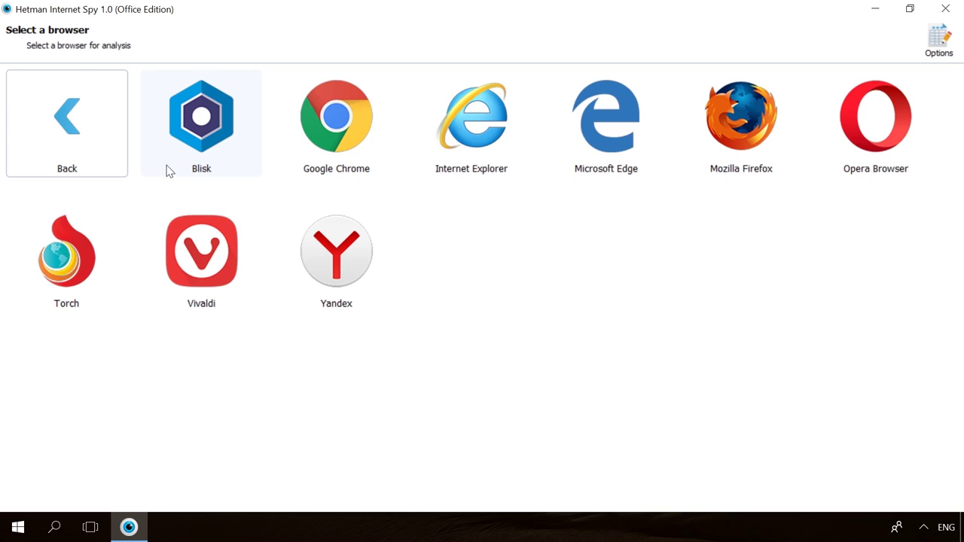
left_click(307, 158)
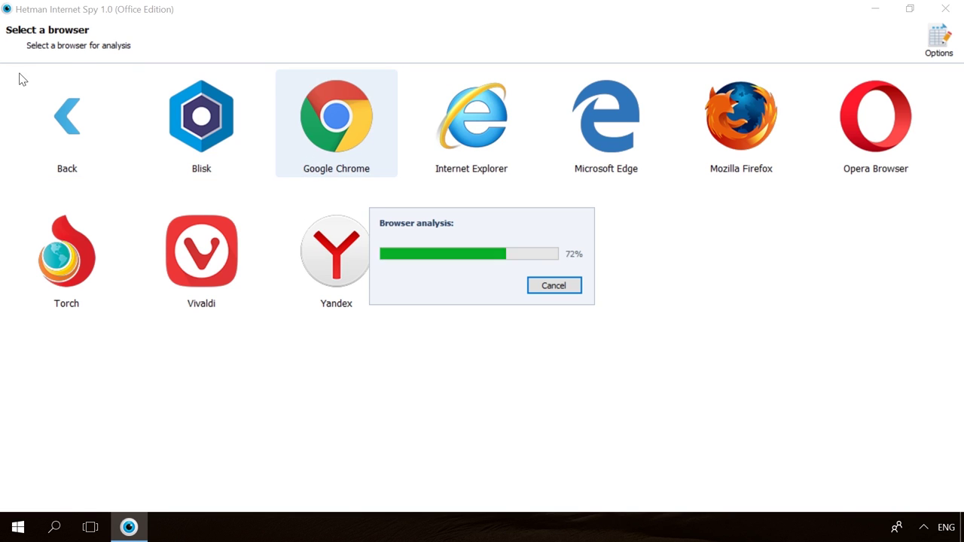
left_click(18, 167)
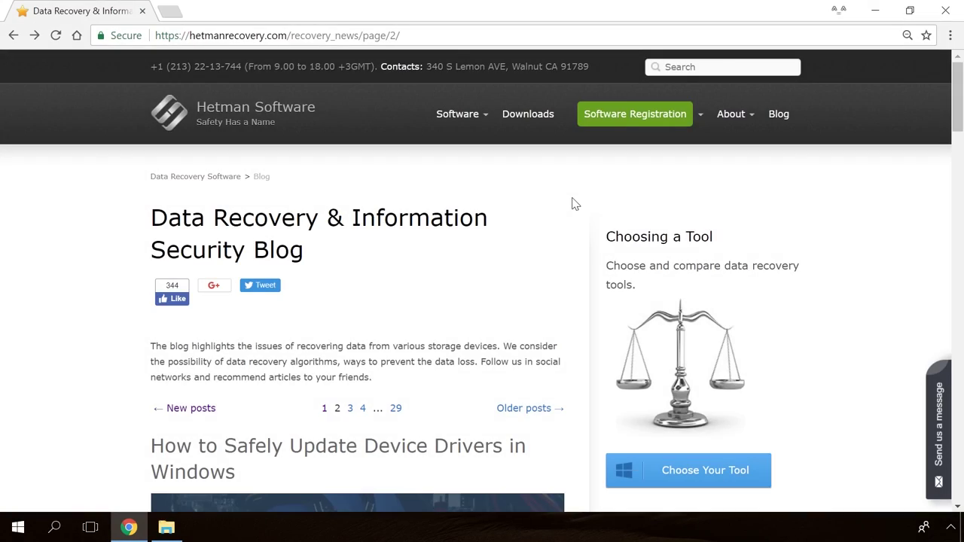
Browse the blog and open the 'Windows Detected a Hard Disk Problem' article
scroll(572, 203, "down", 3)
scroll(572, 203, "down", 5)
scroll(573, 203, "down", 4)
scroll(573, 204, "down", 5)
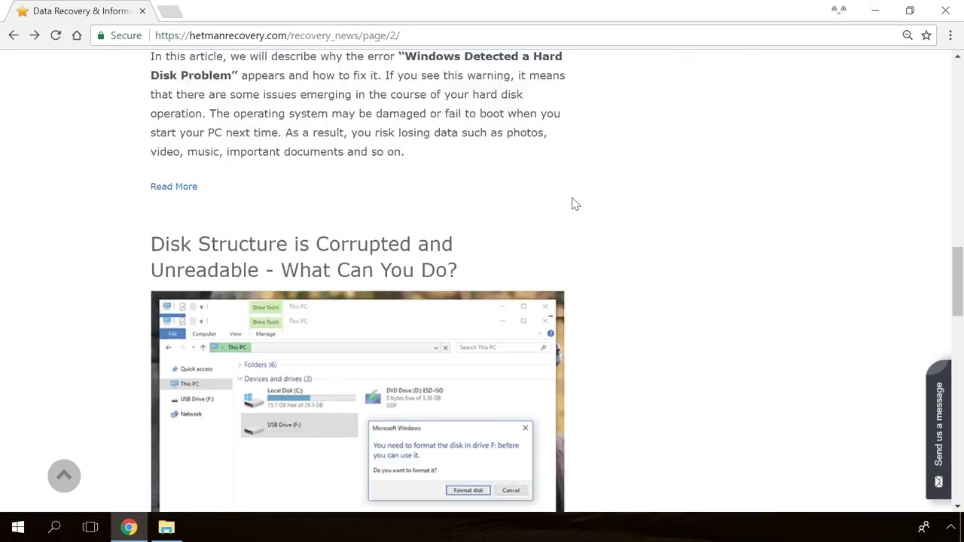
scroll(572, 203, "down", 5)
scroll(572, 204, "down", 4)
scroll(573, 203, "down", 4)
scroll(573, 203, "up", 6)
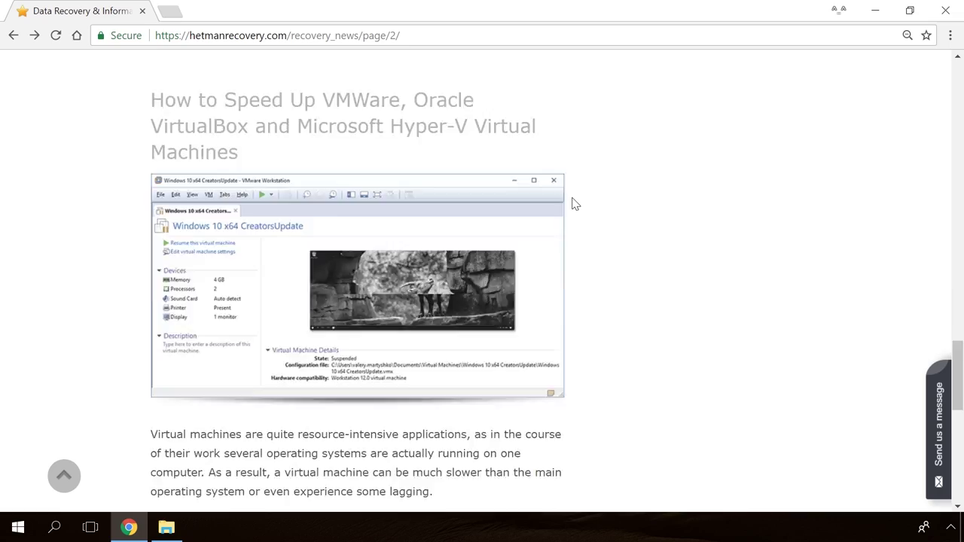
scroll(573, 203, "up", 9)
scroll(573, 204, "up", 5)
scroll(573, 204, "up", 2)
left_click(366, 267)
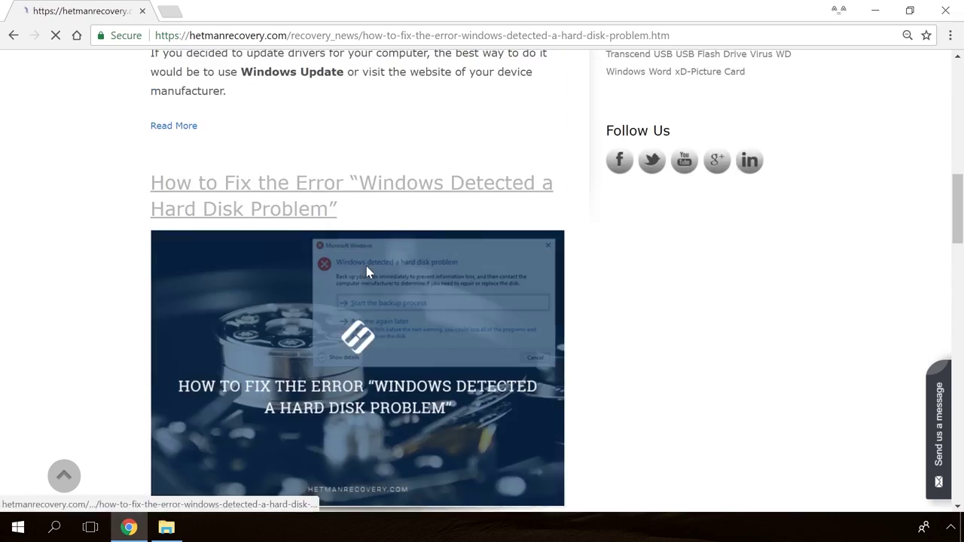
Start a Send us a message form reading 'Hello'
scroll(573, 329, "down", 4)
scroll(573, 329, "down", 5)
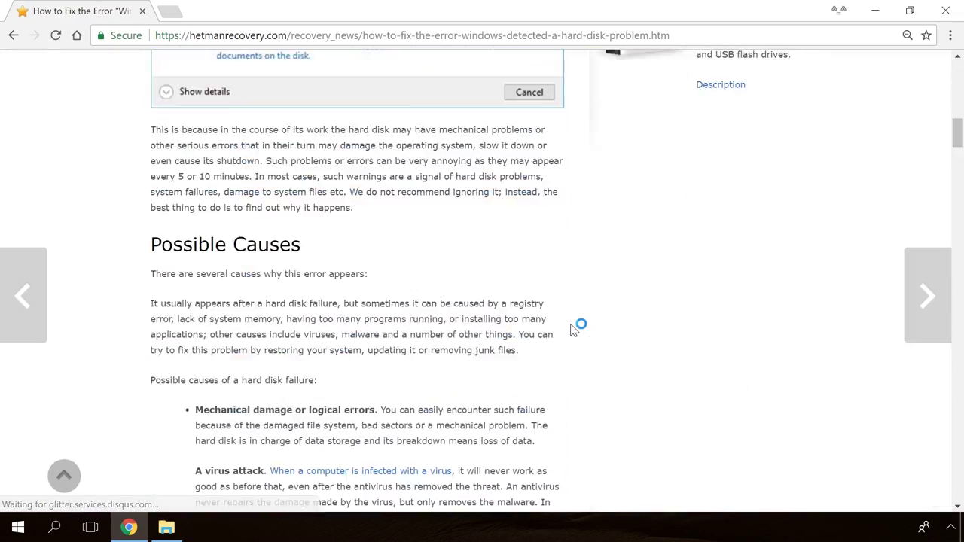
scroll(572, 329, "down", 4)
scroll(573, 329, "down", 6)
scroll(573, 329, "down", 6)
scroll(573, 329, "up", 1)
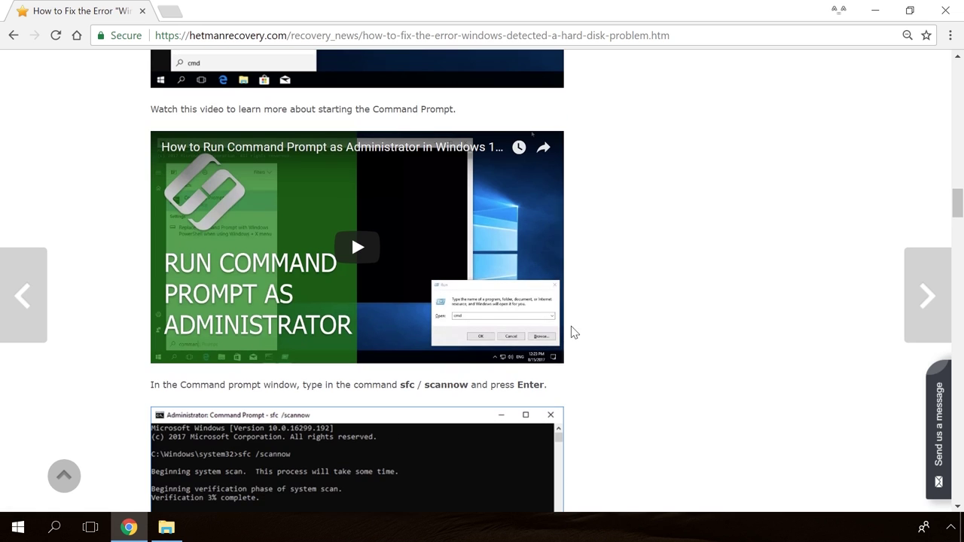
left_click(943, 405)
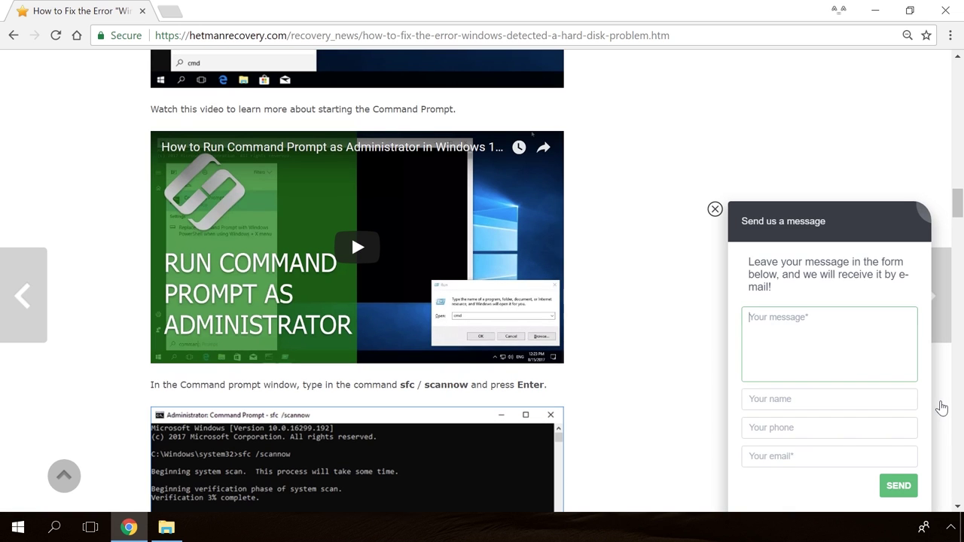
type("Hello")
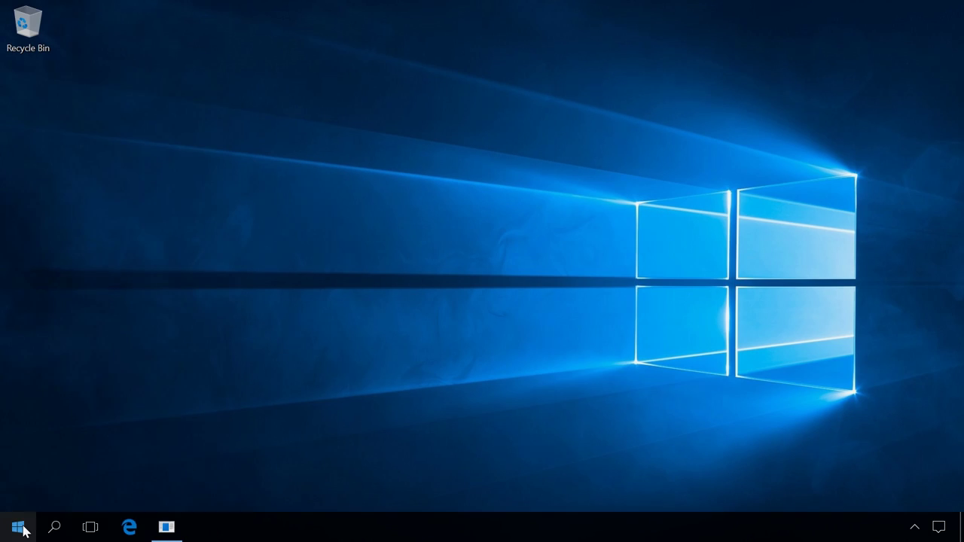
Open File Explorer and launch Computer Management from This PC's Manage option
right_click(19, 527)
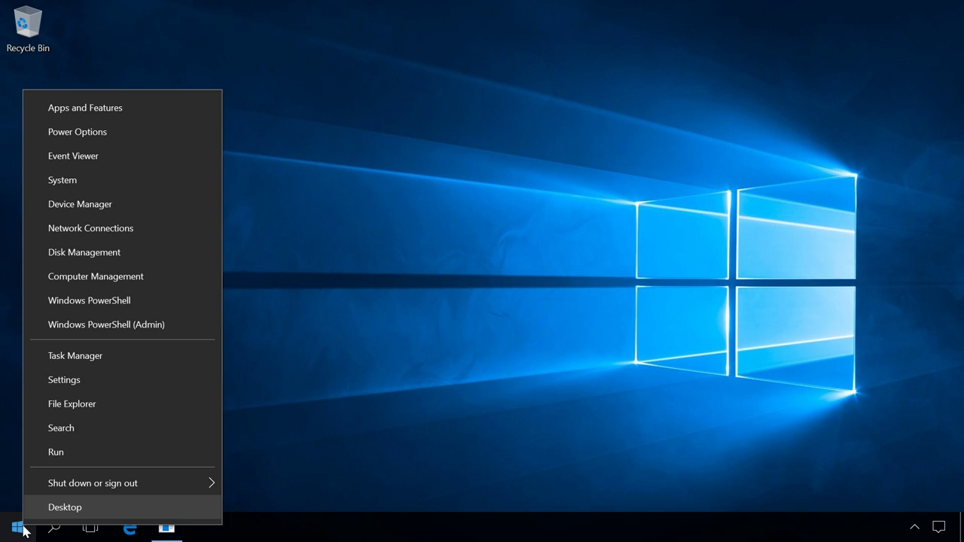
left_click(93, 255)
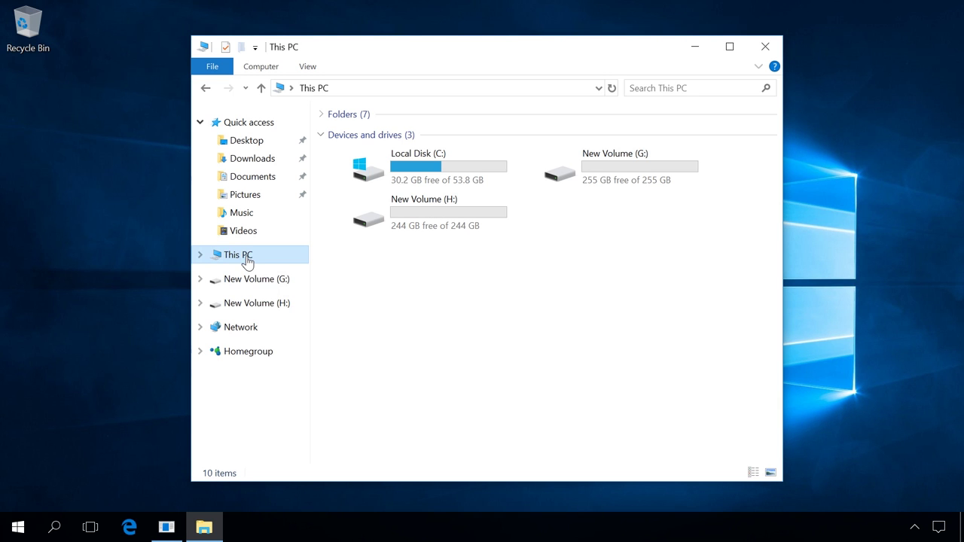
right_click(247, 262)
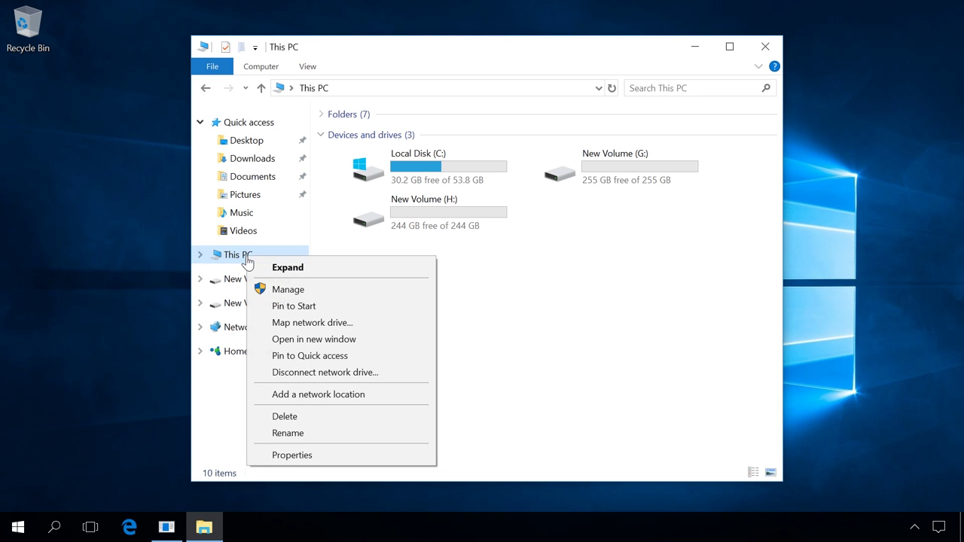
left_click(284, 292)
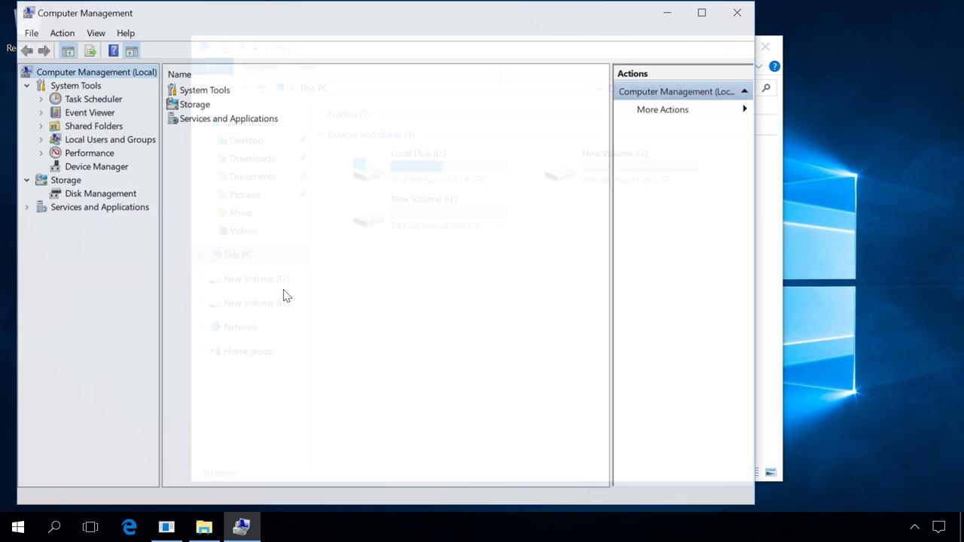
Open Disk Management and inspect Disk 1's H: (244.14 GB) and G: (255.73 GB) volumes
left_click(115, 198)
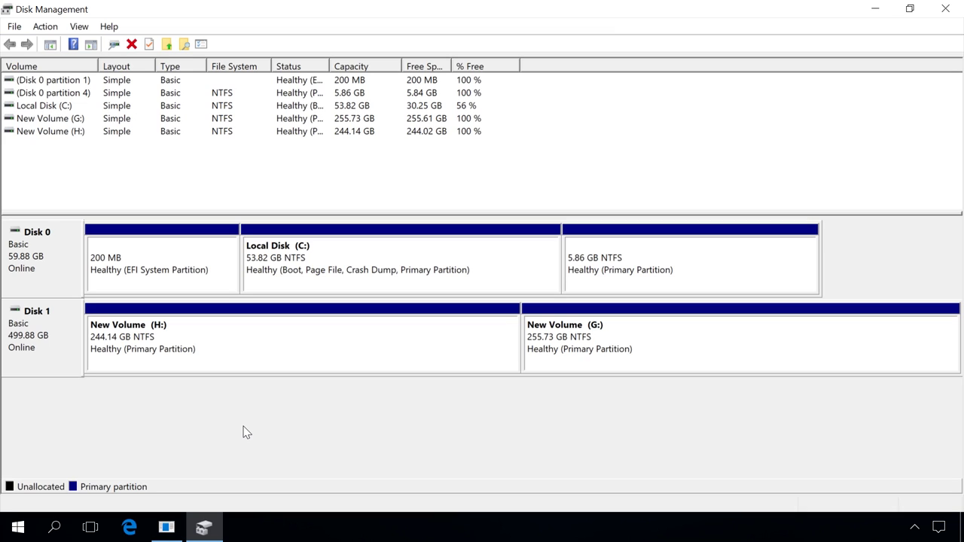
left_click(66, 351)
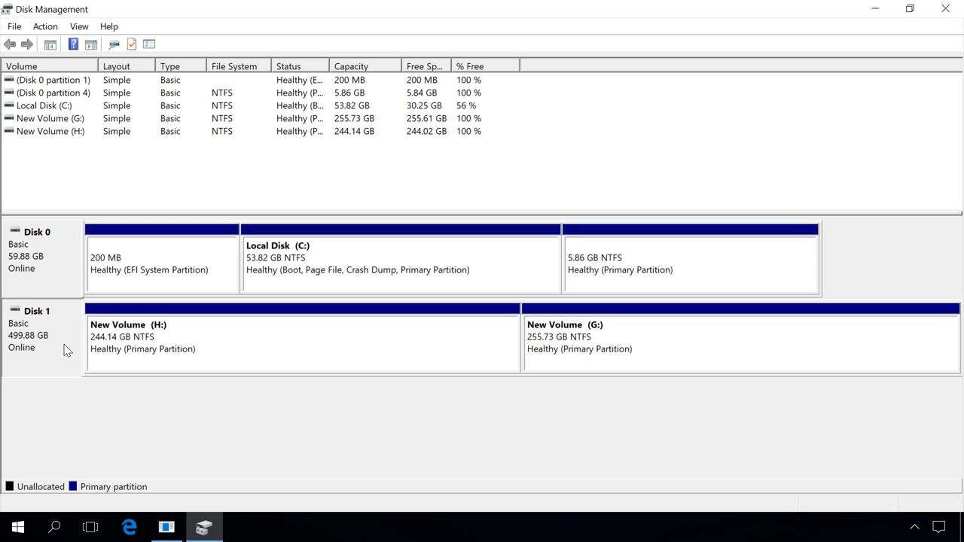
left_click(58, 276)
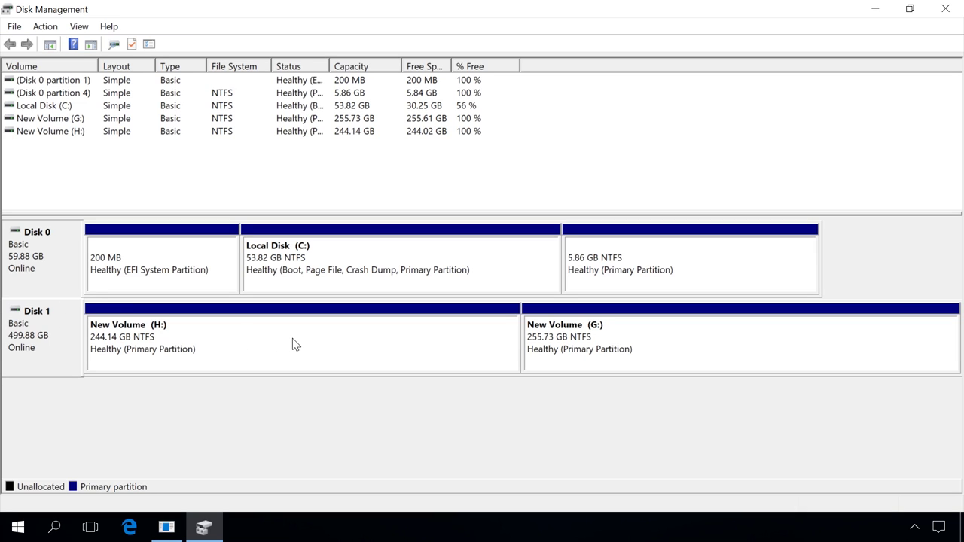
left_click(324, 340)
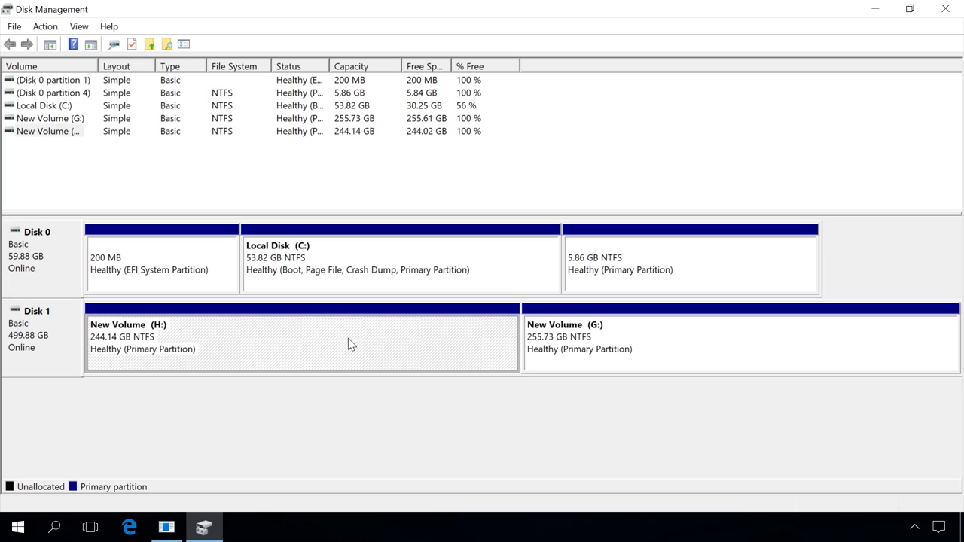
left_click(552, 339)
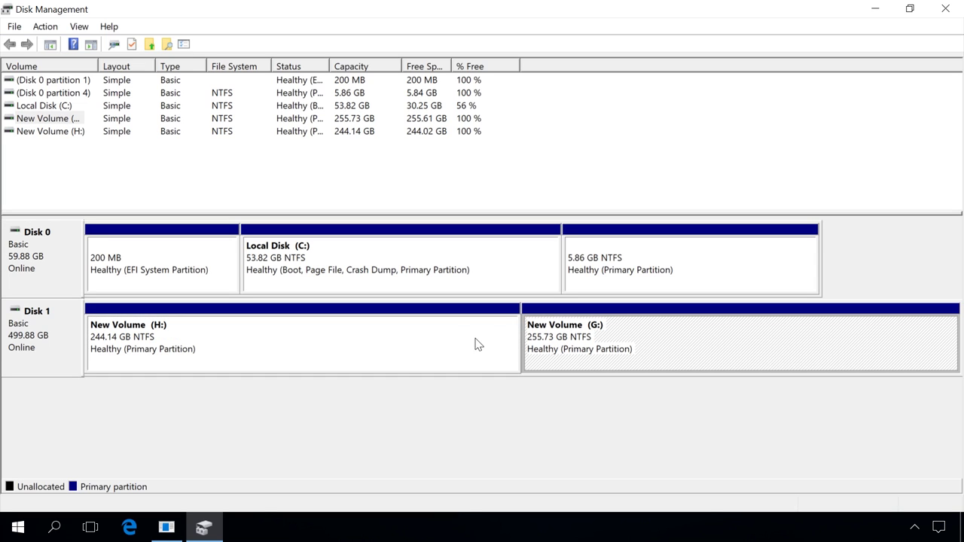
left_click(399, 343)
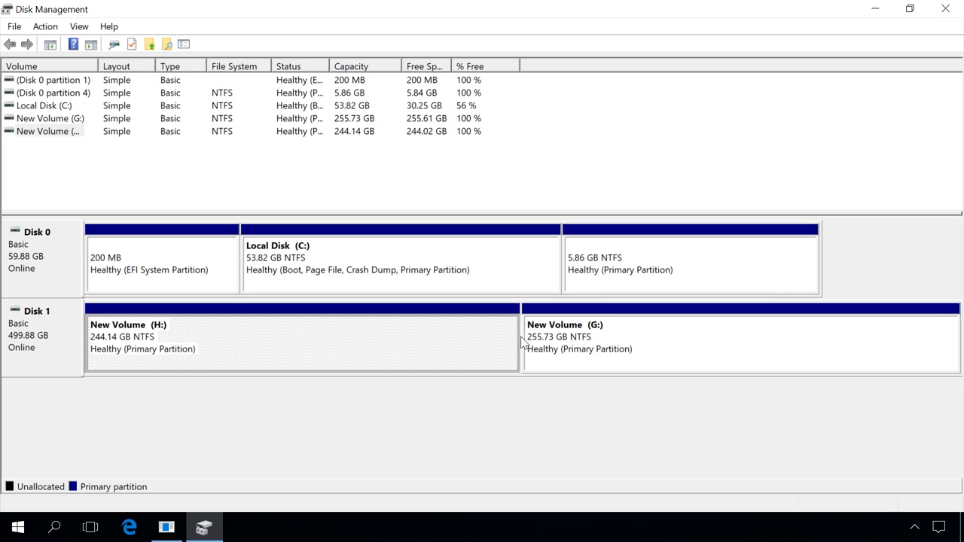
left_click(549, 338)
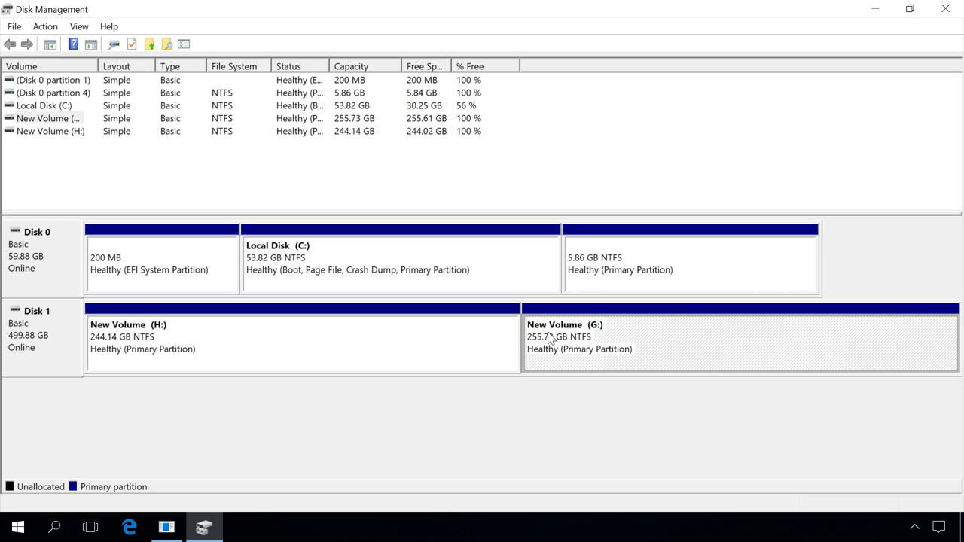
Check the actions for Local Disk (C:) and close the menu unused
left_click(445, 261)
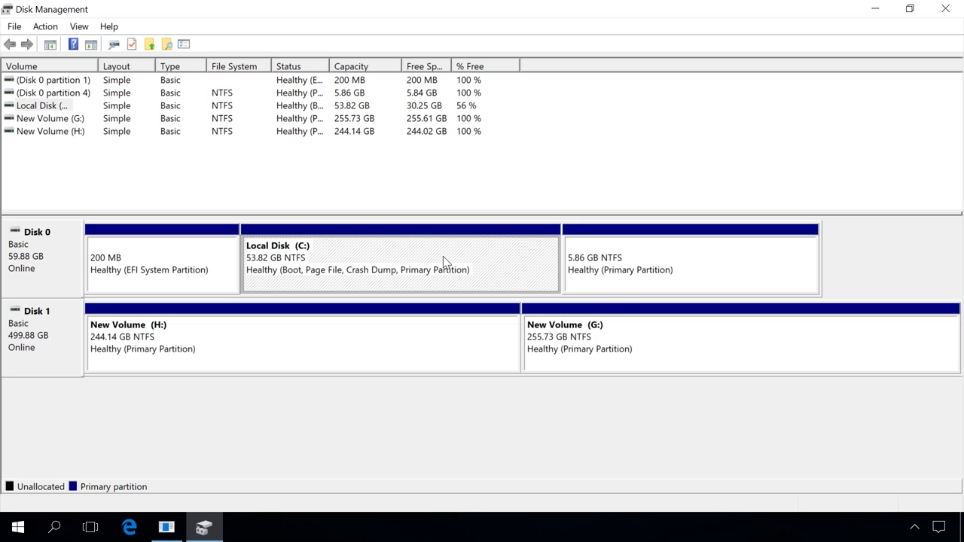
right_click(443, 257)
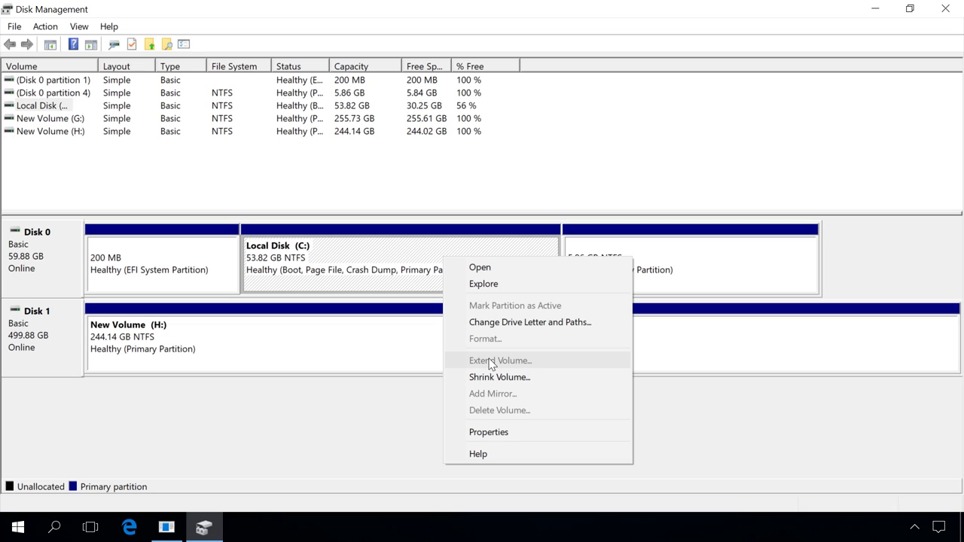
left_click(409, 423)
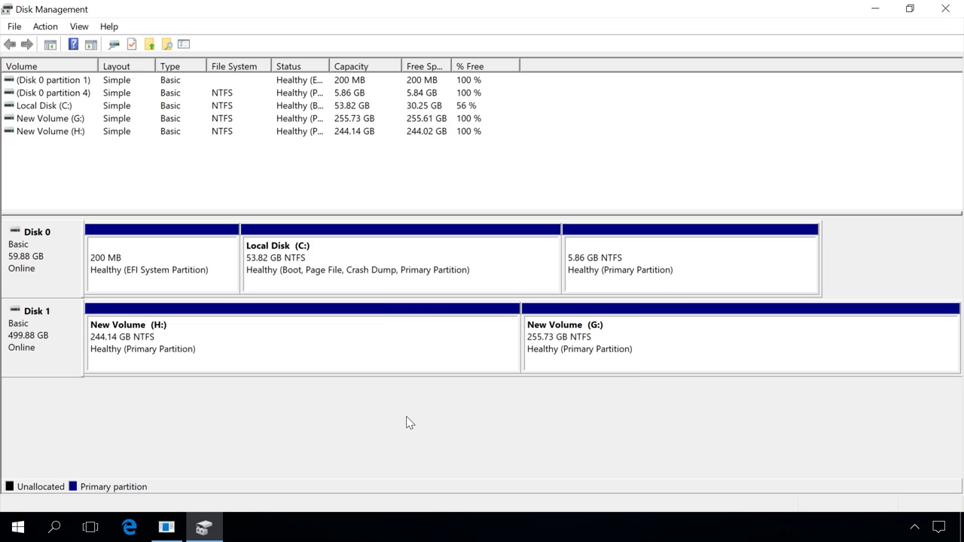
Delete New Volume (G:), leaving 255.73 GB unallocated on Disk 1
left_click(582, 358)
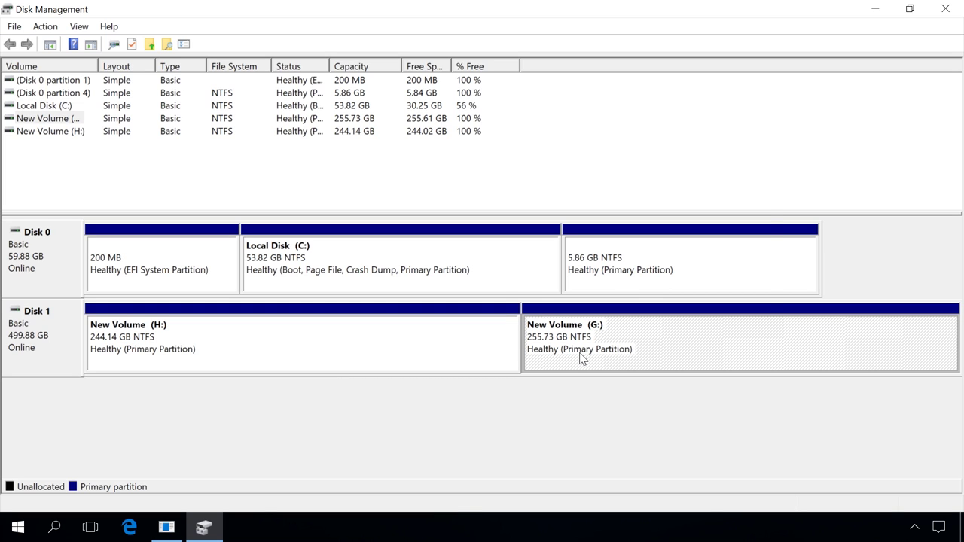
right_click(582, 359)
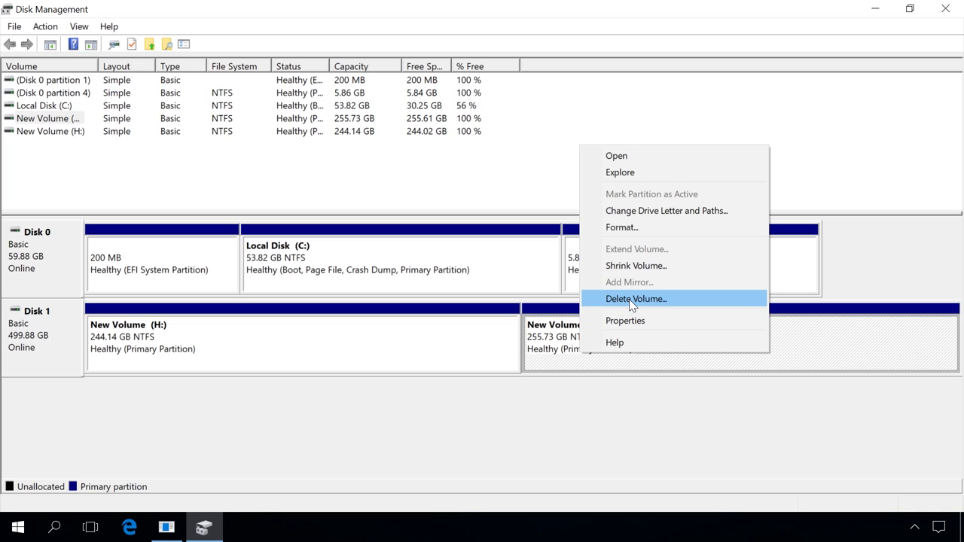
left_click(631, 299)
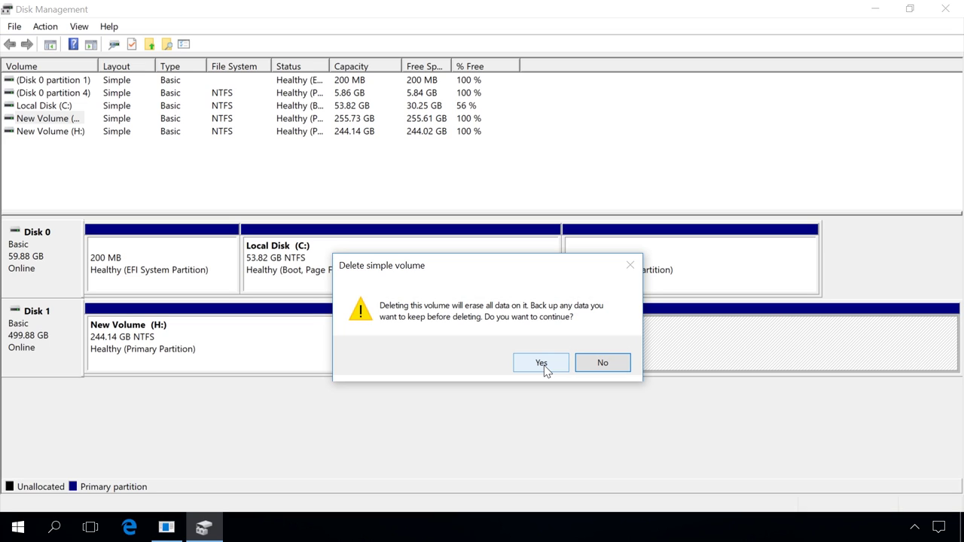
left_click(542, 364)
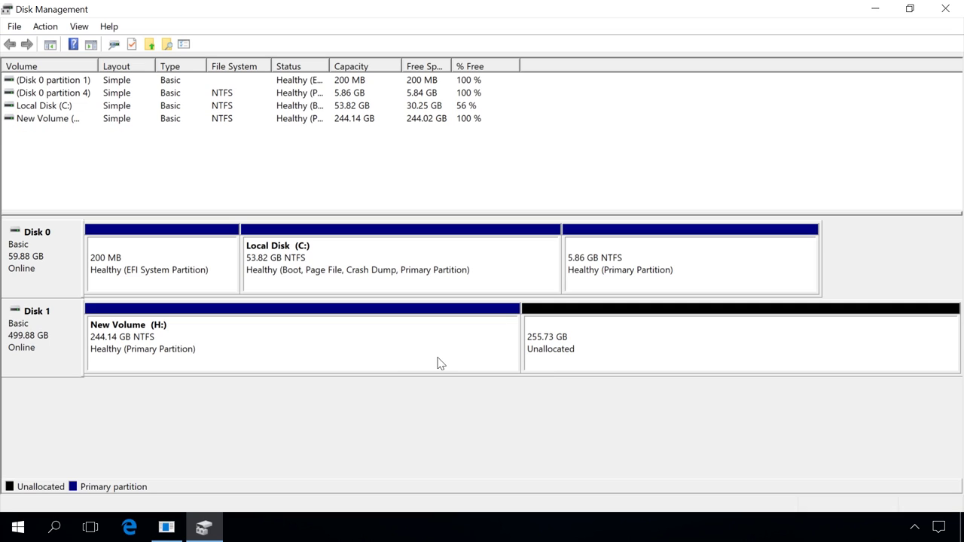
Extend New Volume (H:) with all 261869 MB of free space to 499.87 GB
left_click(264, 345)
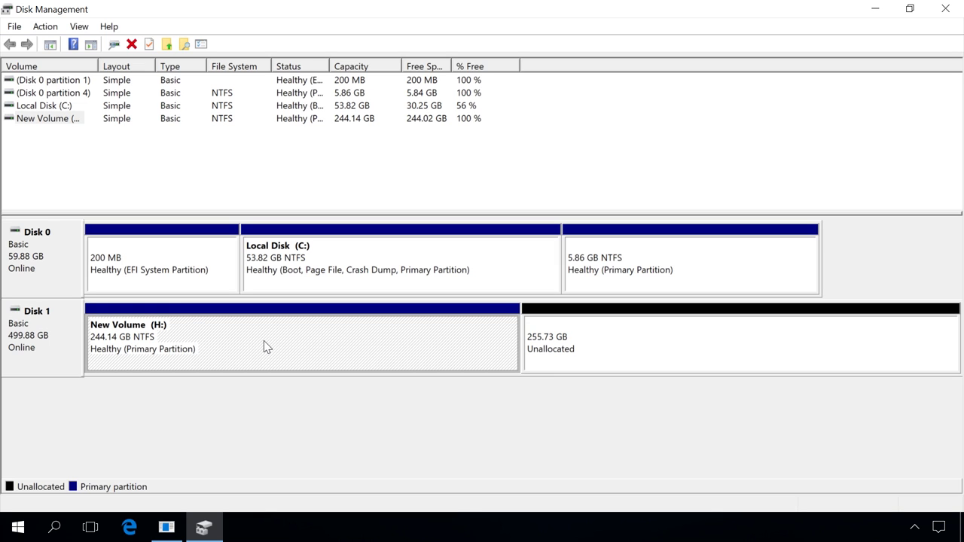
right_click(263, 345)
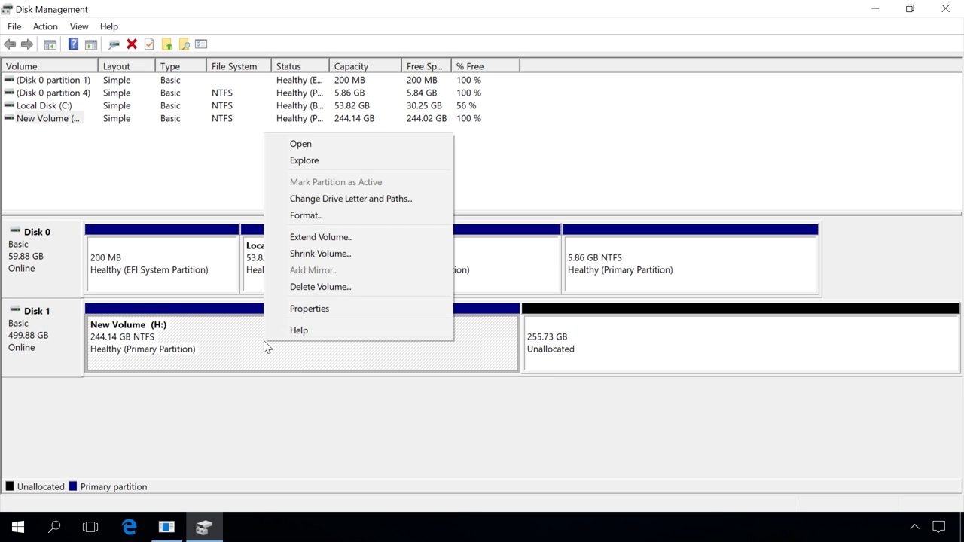
left_click(332, 237)
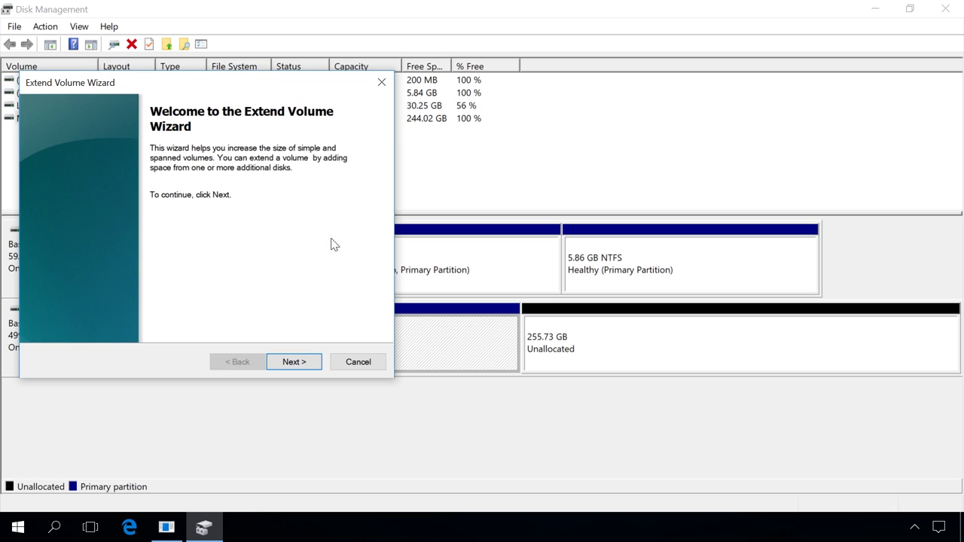
left_click(297, 363)
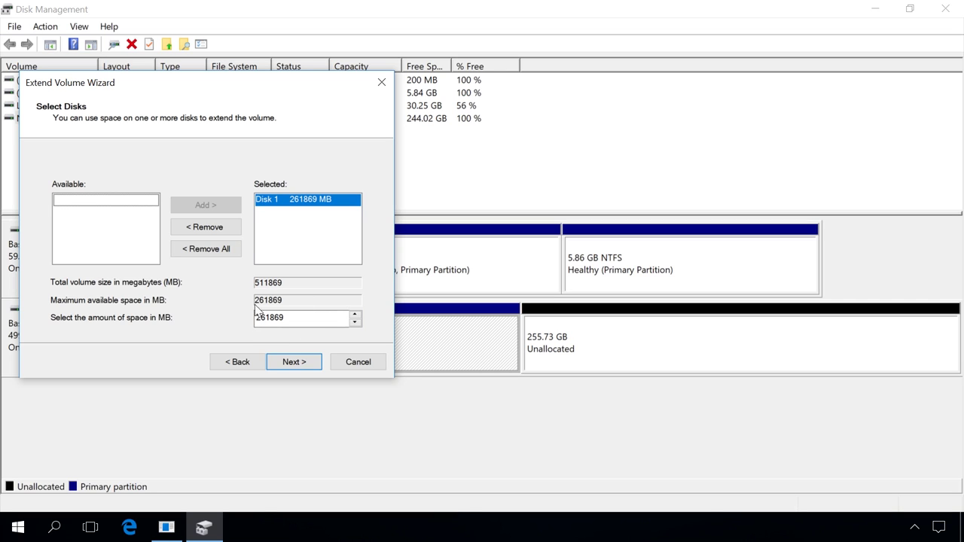
left_click(287, 362)
left_click(287, 362)
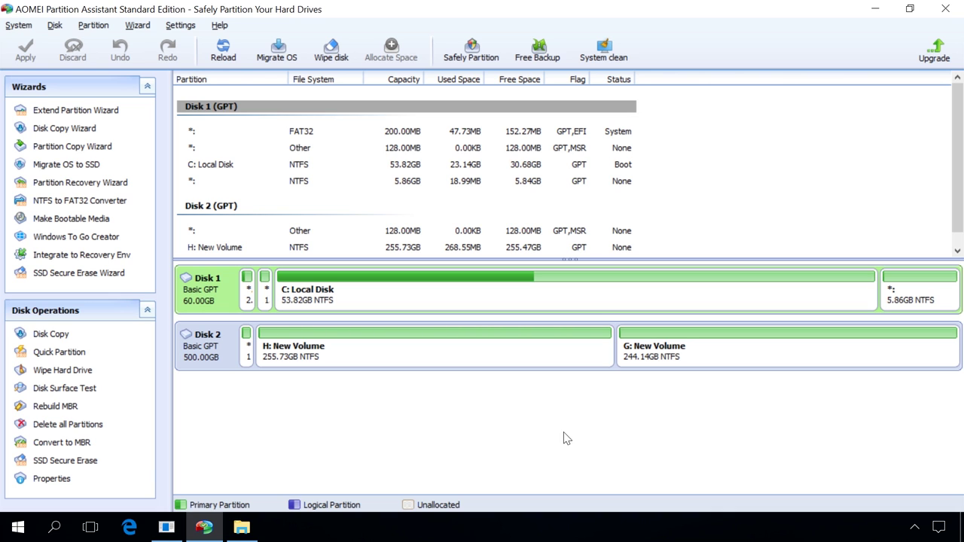
Shrink G: from its left edge to 206.33 GB, freeing 37.81 GB before it
right_click(687, 357)
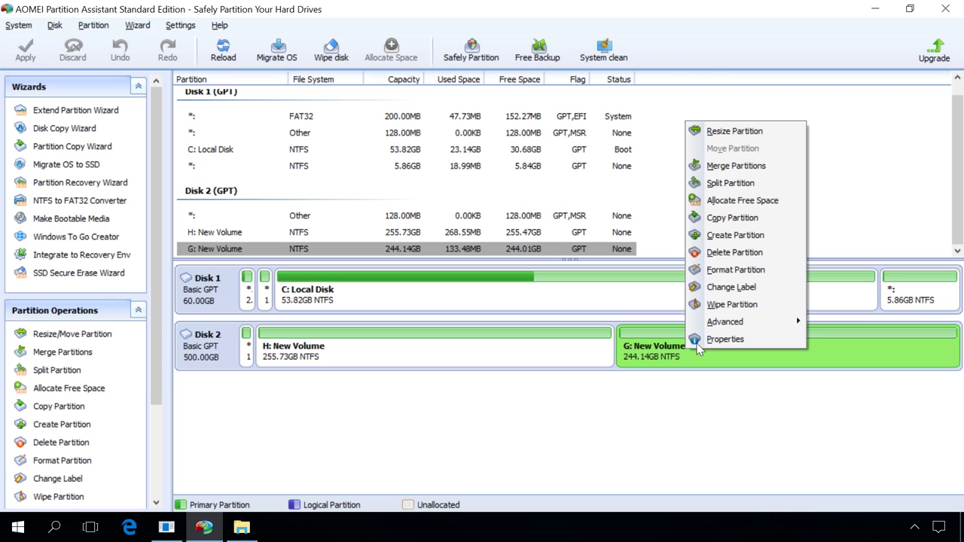
left_click(734, 132)
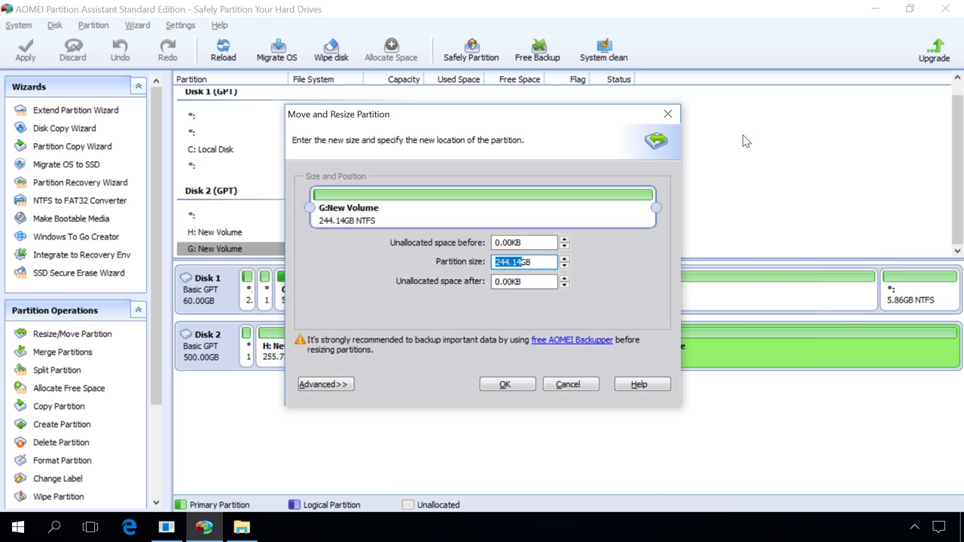
left_click_drag(315, 206, 360, 197)
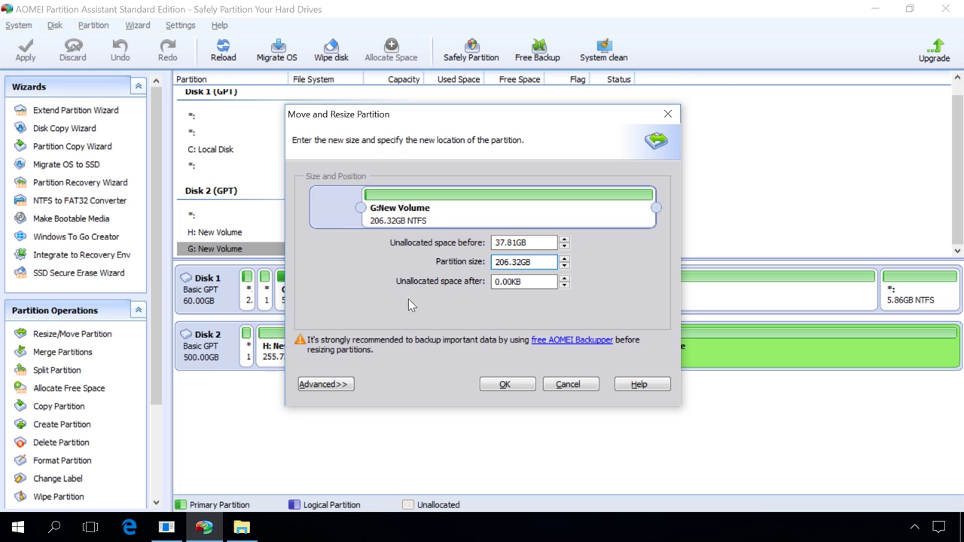
left_click(504, 385)
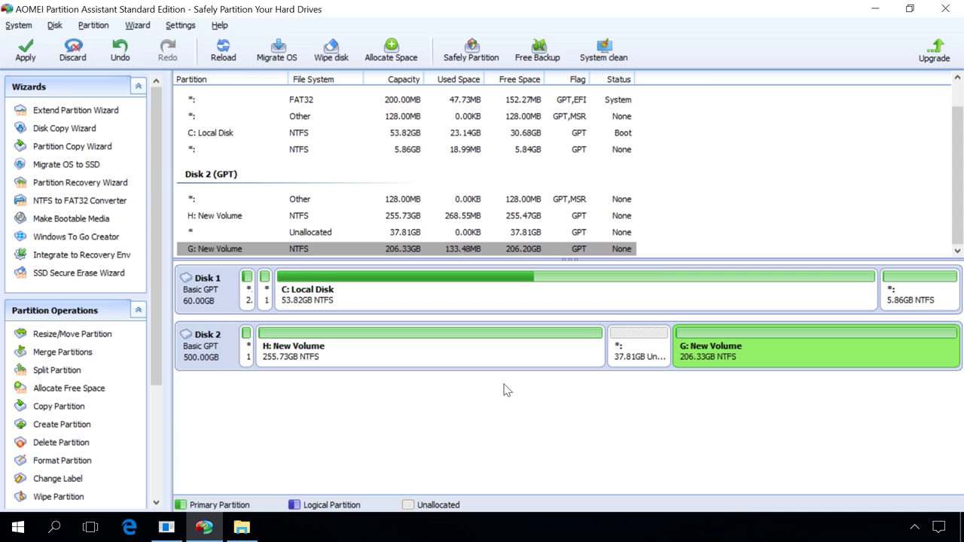
Resize H: New Volume into the freed space, growing it to 293.54 GB
right_click(514, 347)
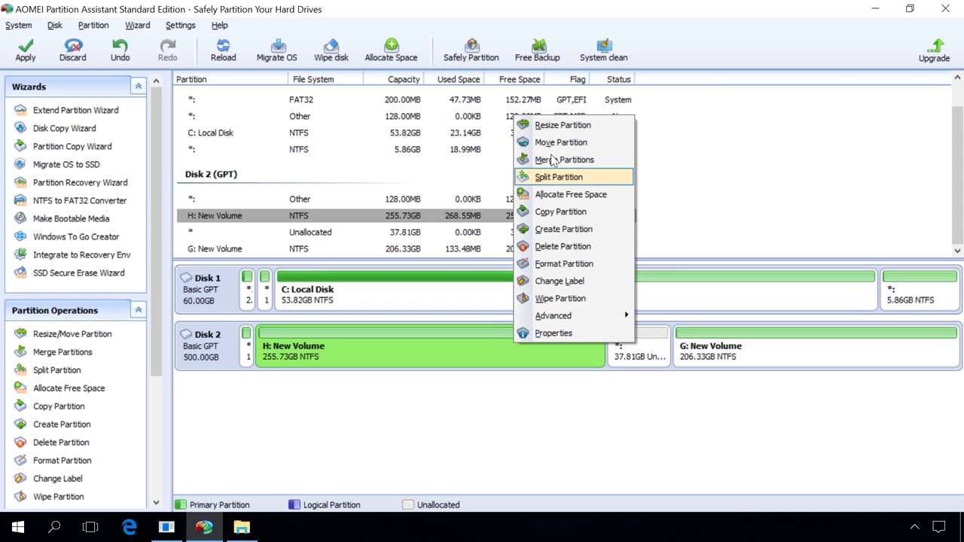
left_click(562, 125)
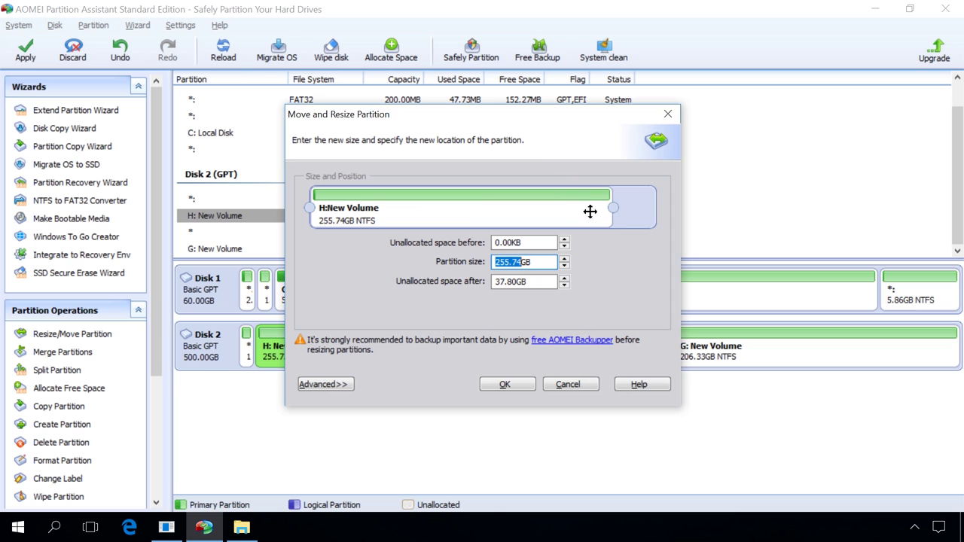
left_click_drag(614, 208, 668, 214)
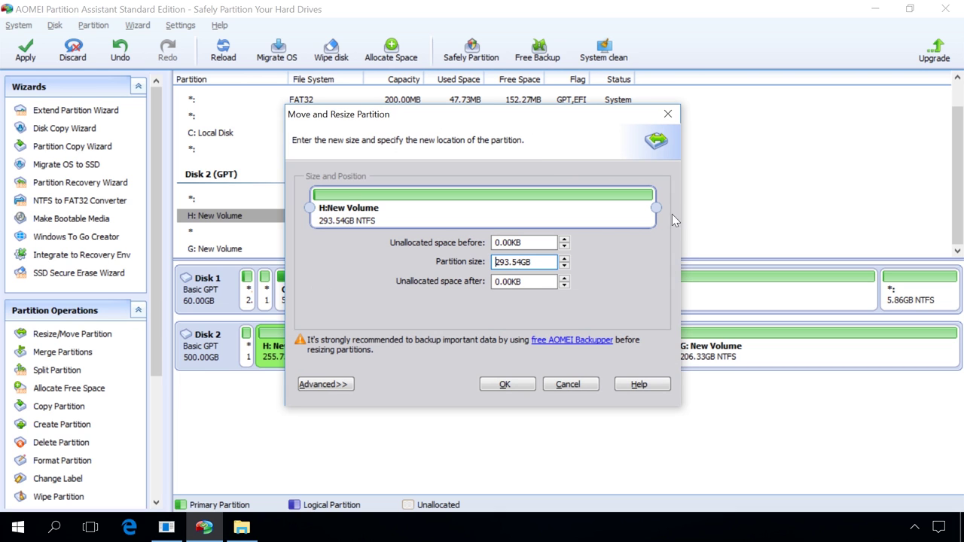
left_click(517, 385)
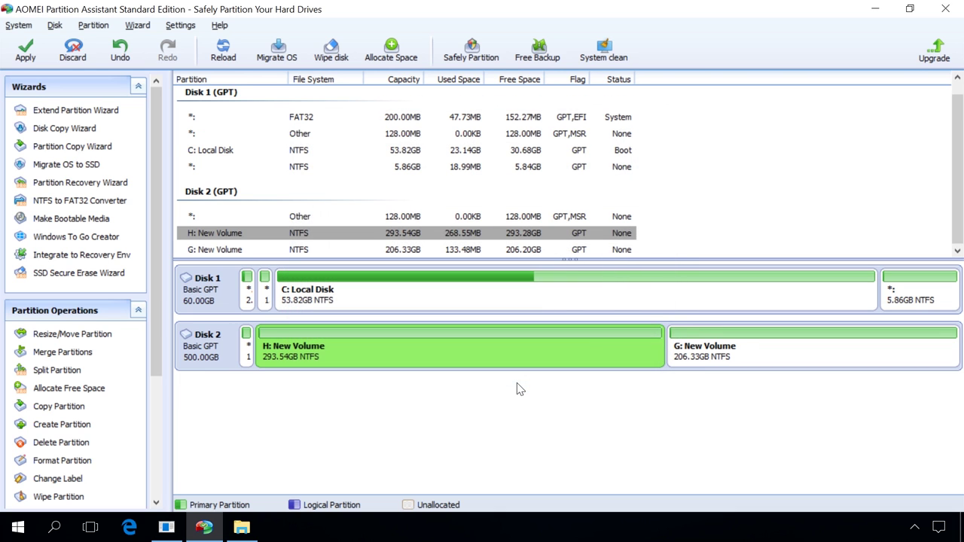
Apply and confirm both pending partition operations in AOMEI
left_click(27, 54)
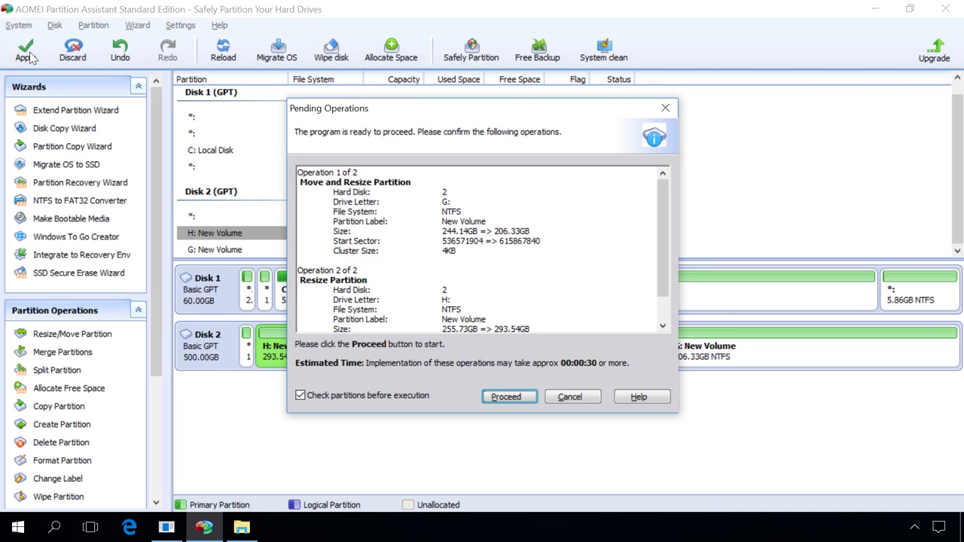
left_click(499, 401)
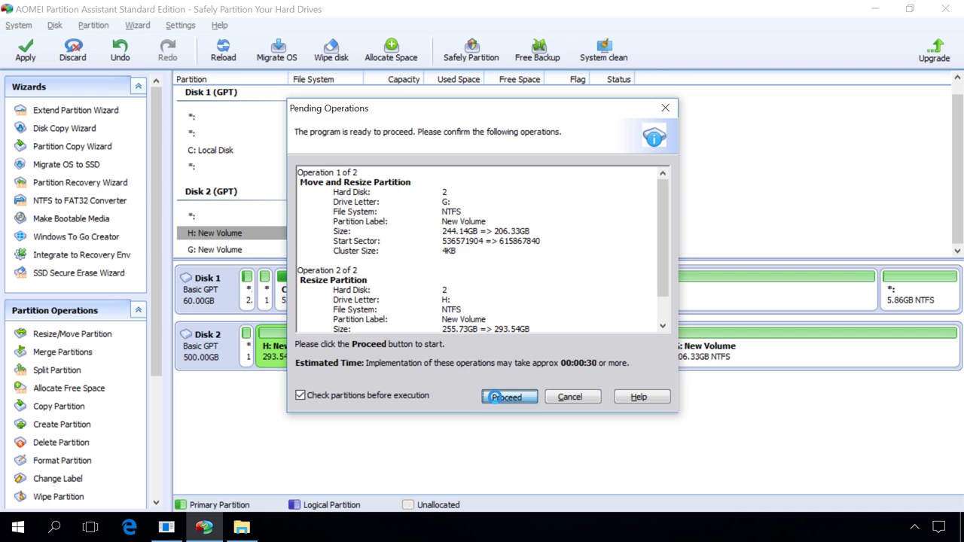
left_click(481, 299)
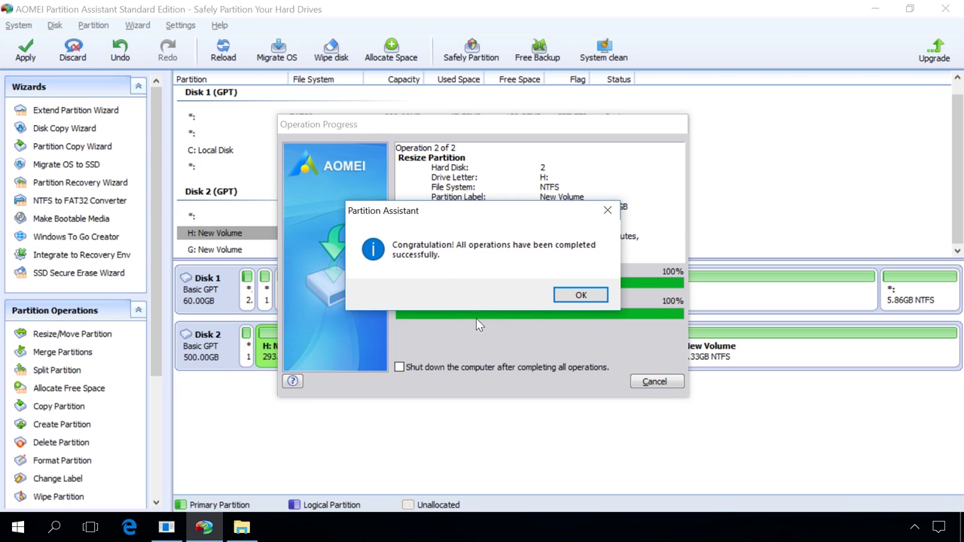
left_click(594, 300)
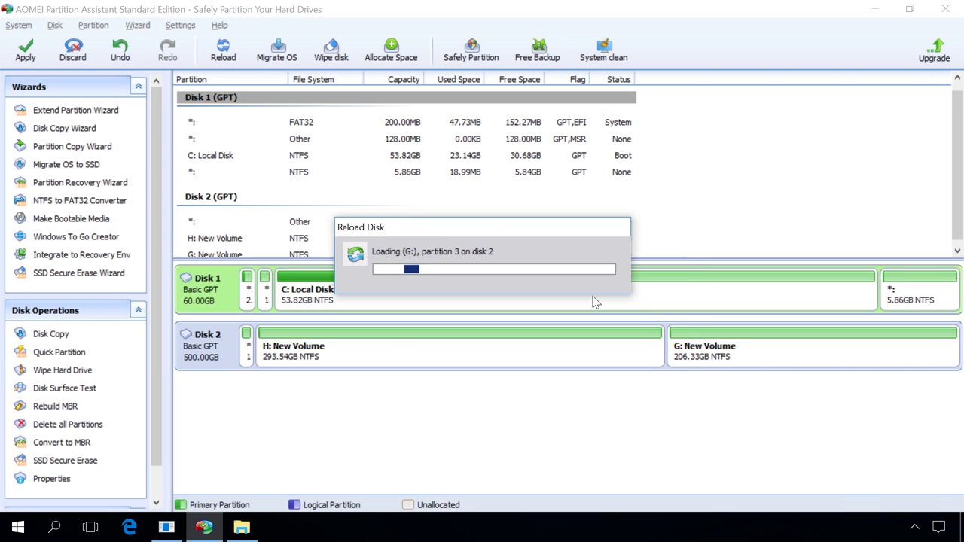
Verify in File Explorer that G: (206 GB) and H: (293 GB) still hold their files
left_click(245, 529)
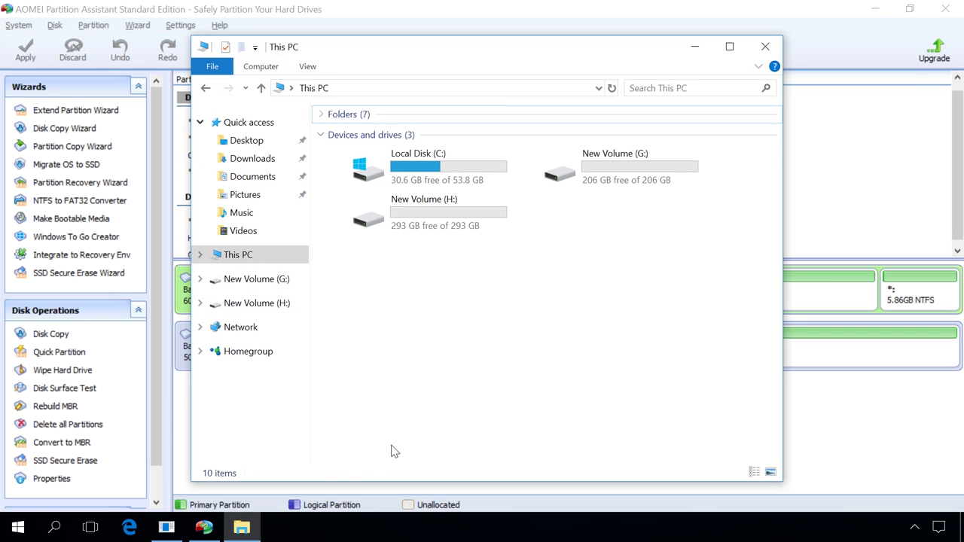
left_click(587, 180)
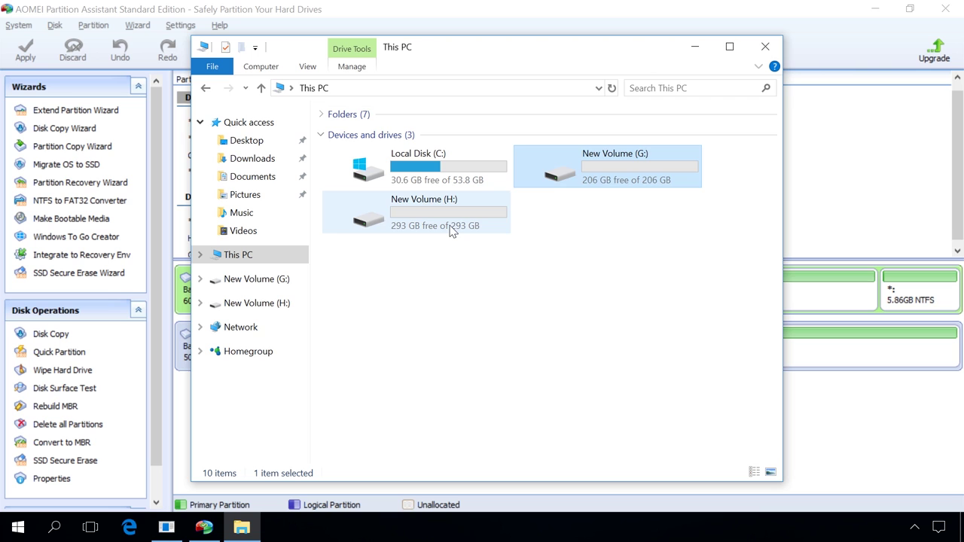
double_click(602, 167)
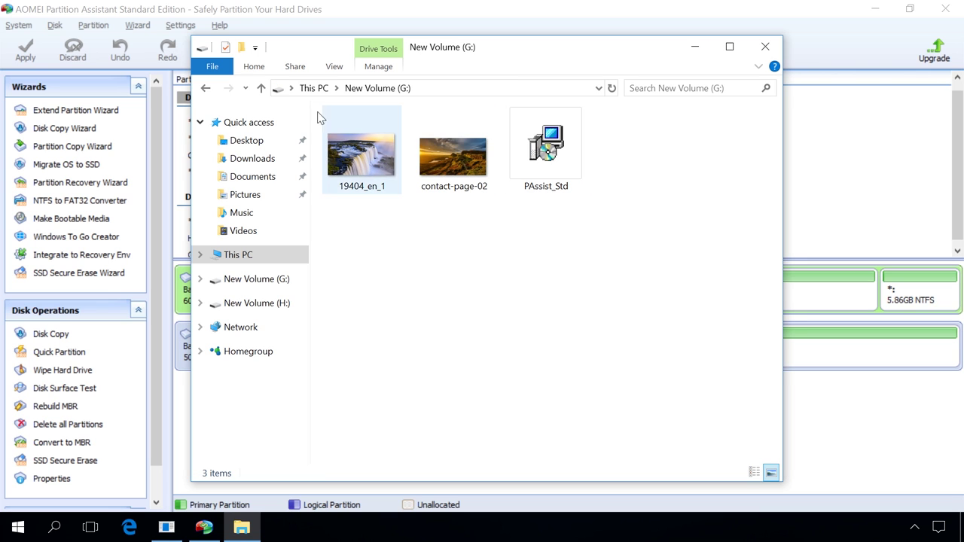
left_click(206, 89)
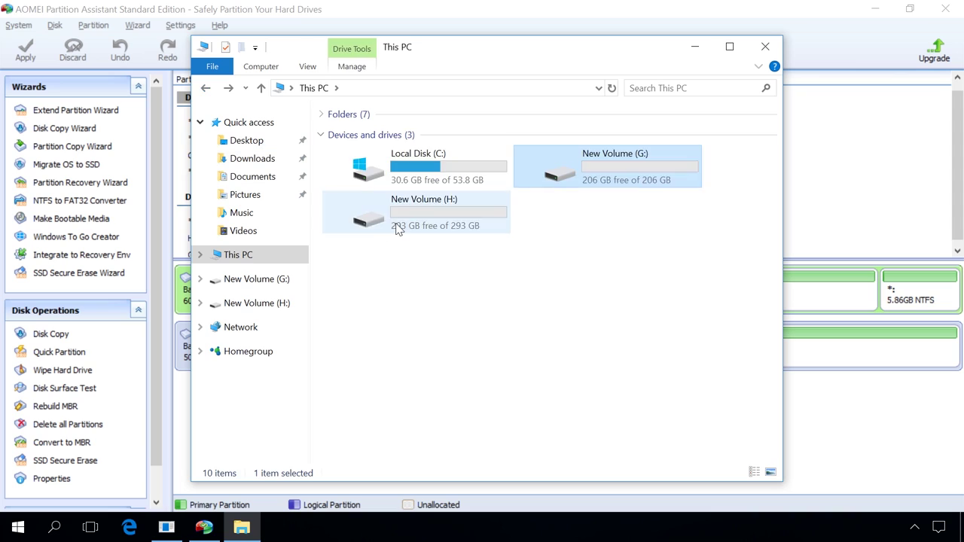
double_click(398, 226)
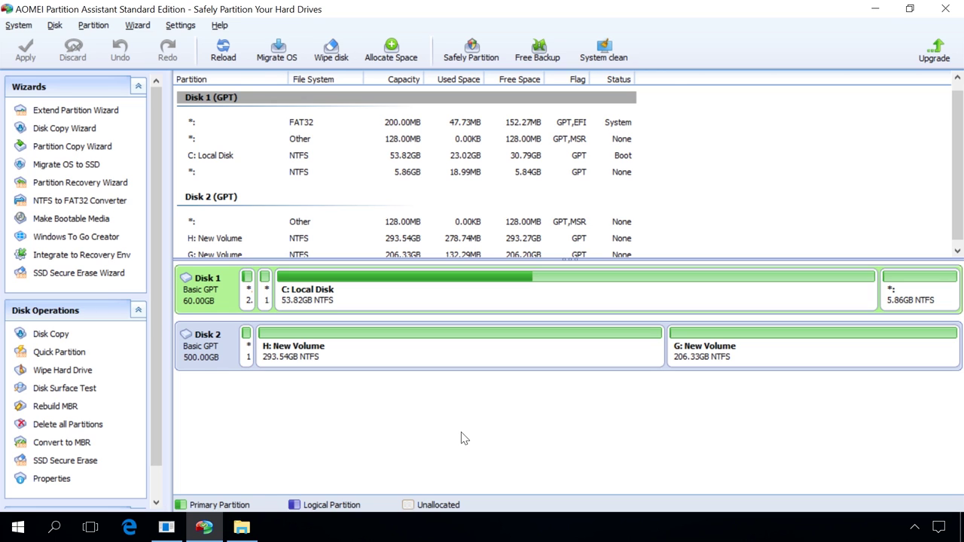
Queue a merge of the G partition into H: New Volume
left_click(428, 354)
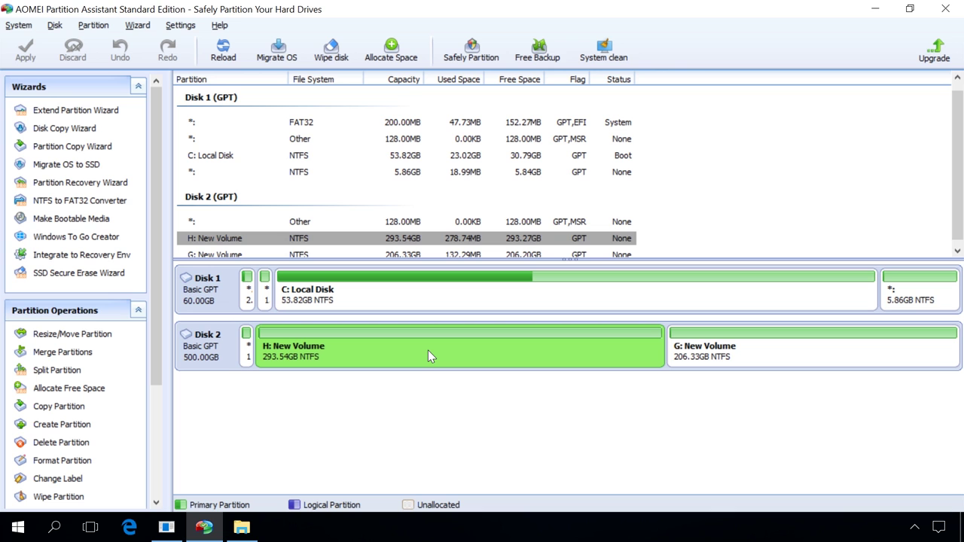
right_click(428, 352)
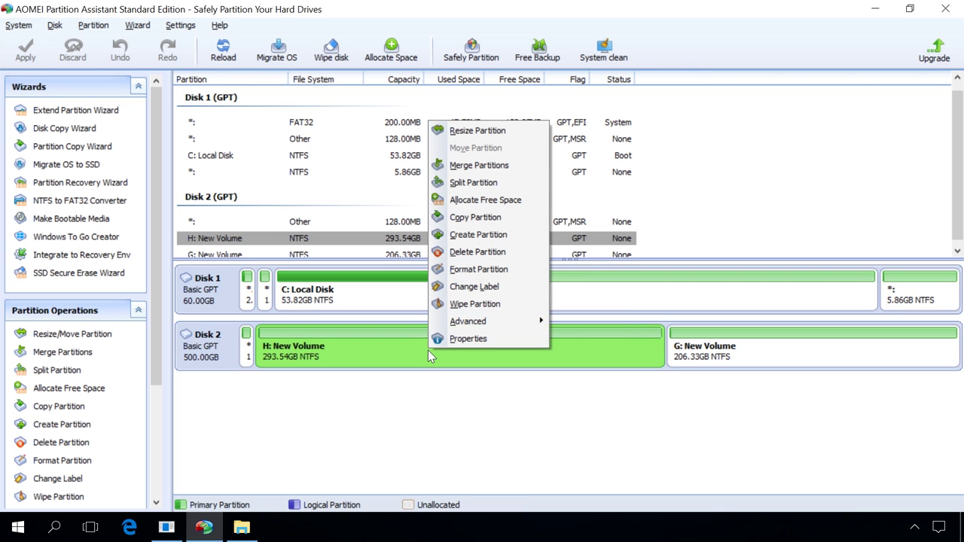
left_click(479, 165)
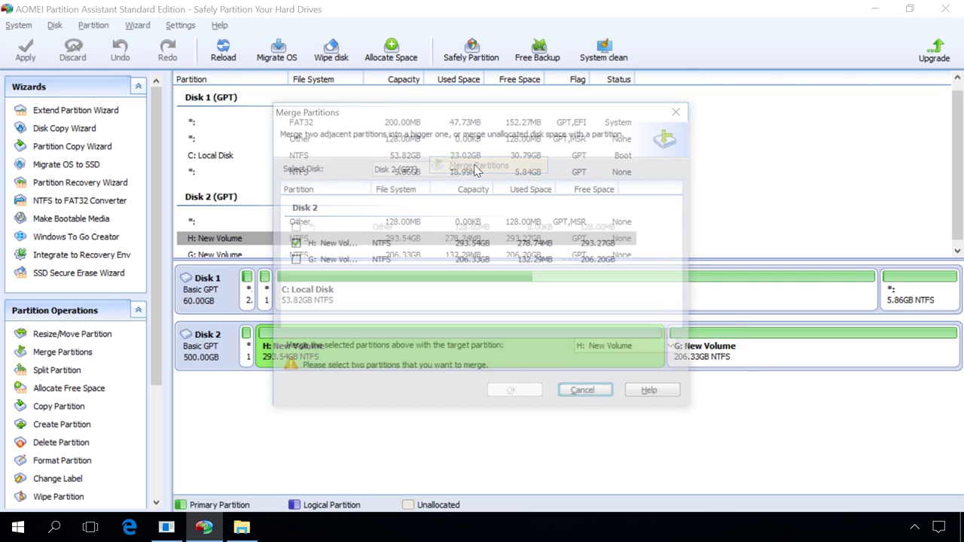
left_click(293, 261)
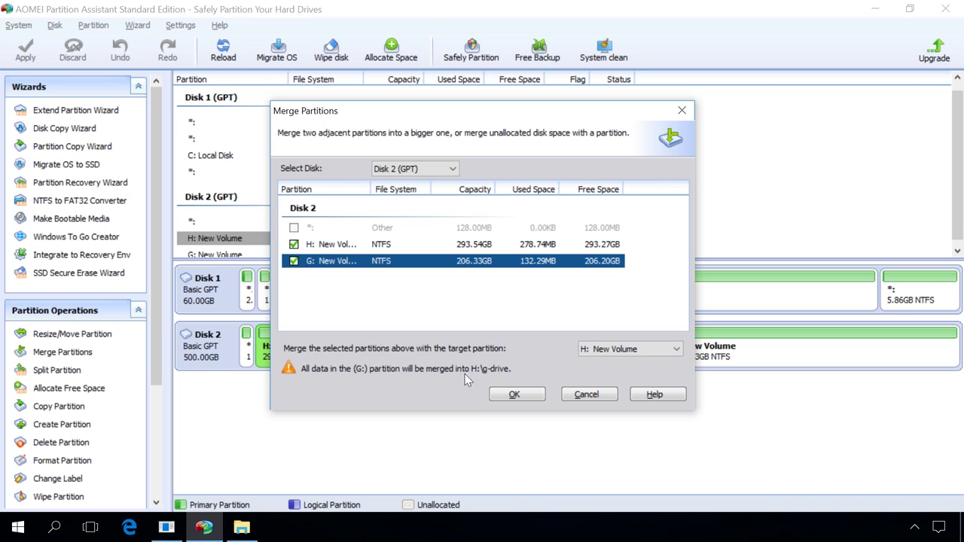
left_click(516, 395)
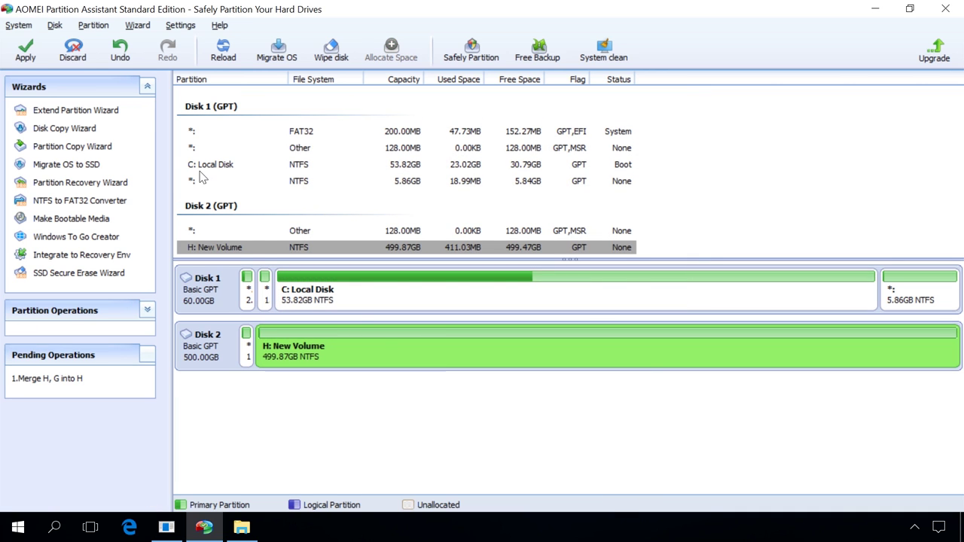
Apply the pending merge, leaving a single 499.87 GB H: volume on Disk 2
left_click(27, 52)
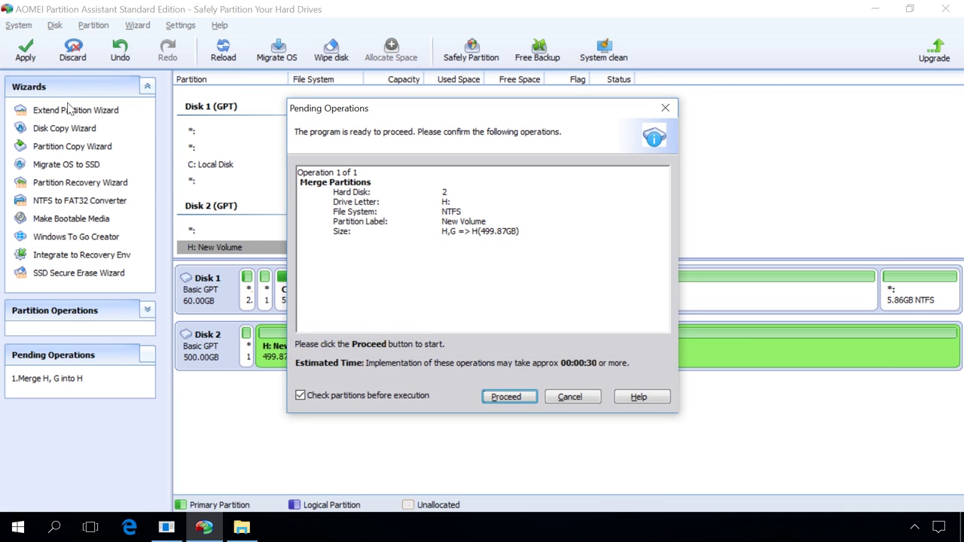
left_click(510, 399)
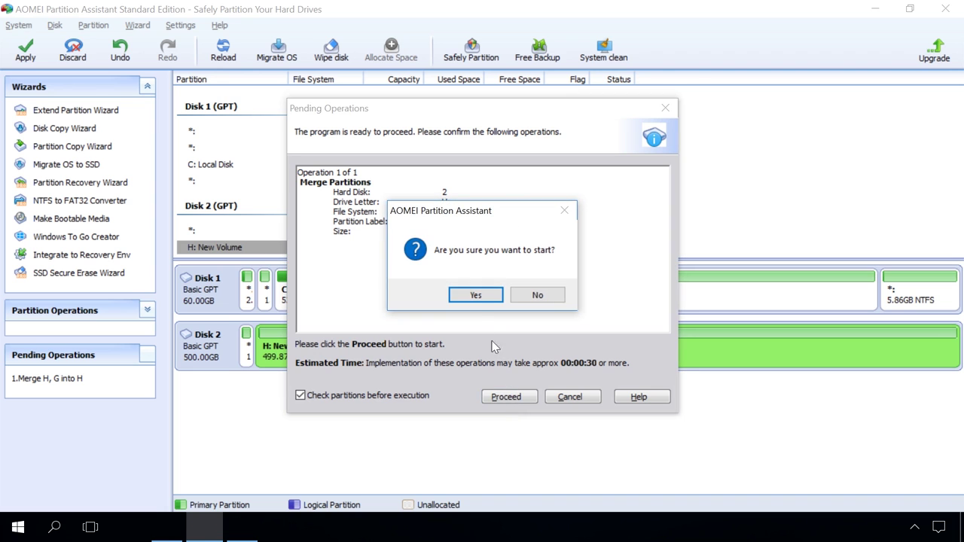
left_click(476, 295)
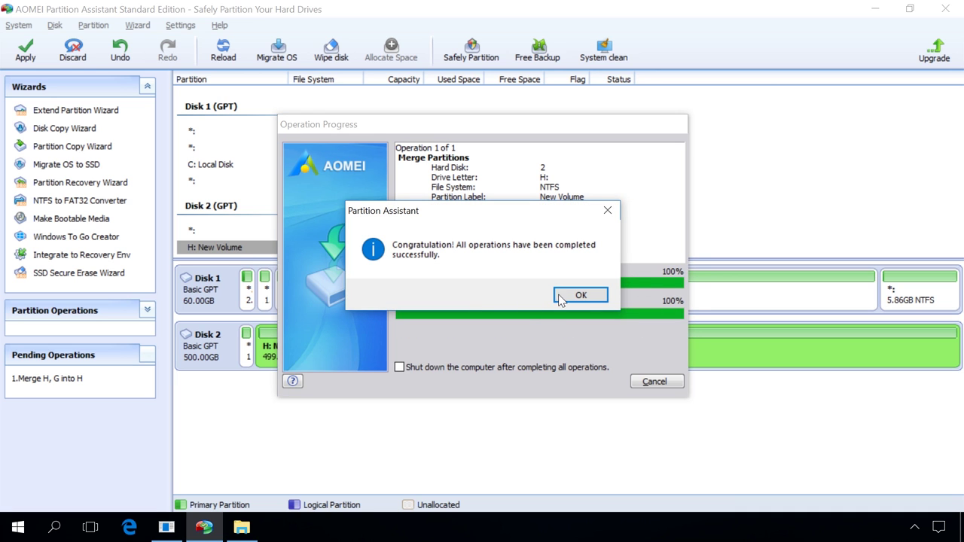
left_click(561, 297)
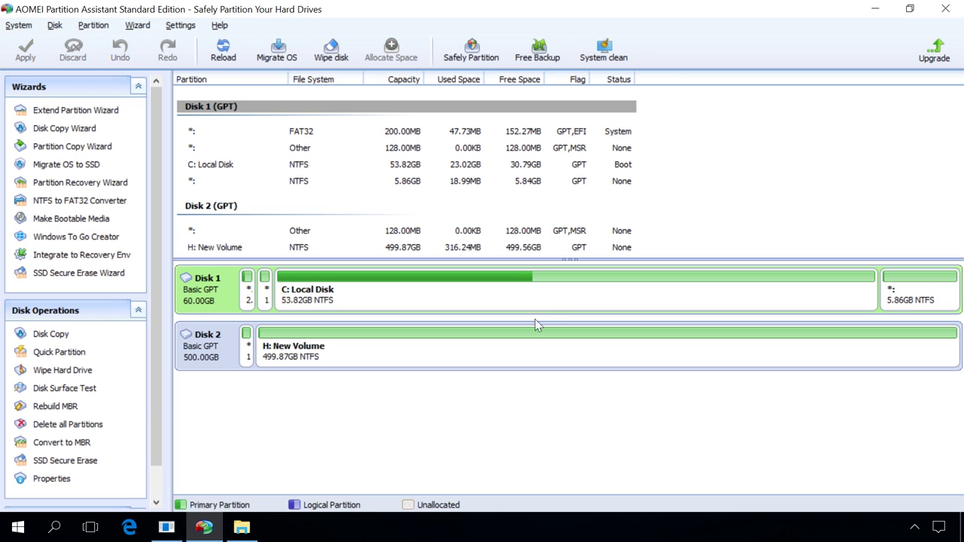
Browse New Volume (H:) in File Explorer and open its G-drive folder of former G files
left_click(506, 341)
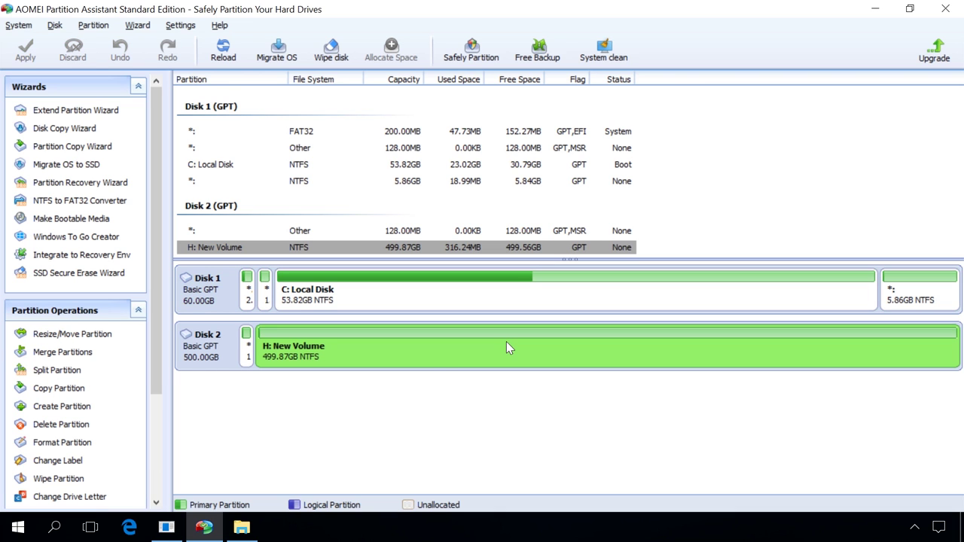
left_click(249, 529)
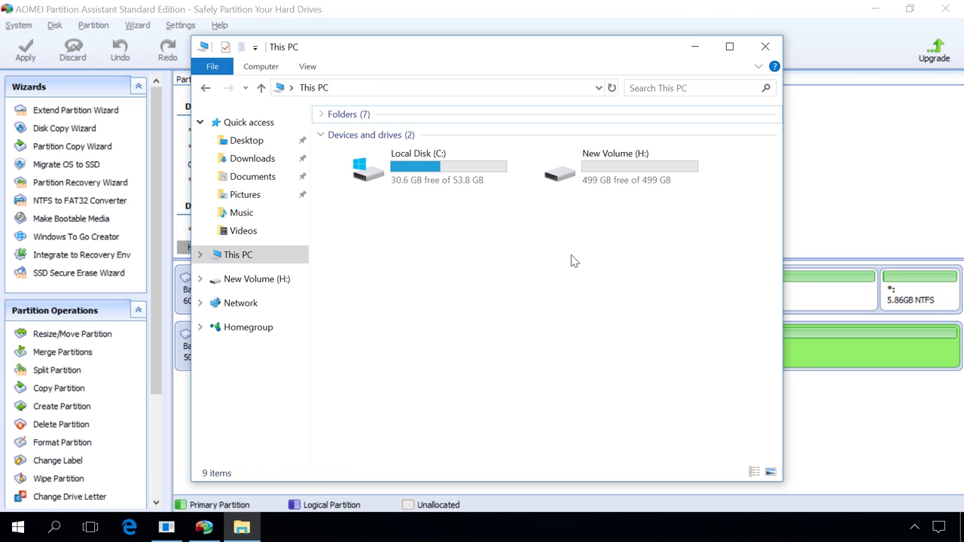
left_click(584, 182)
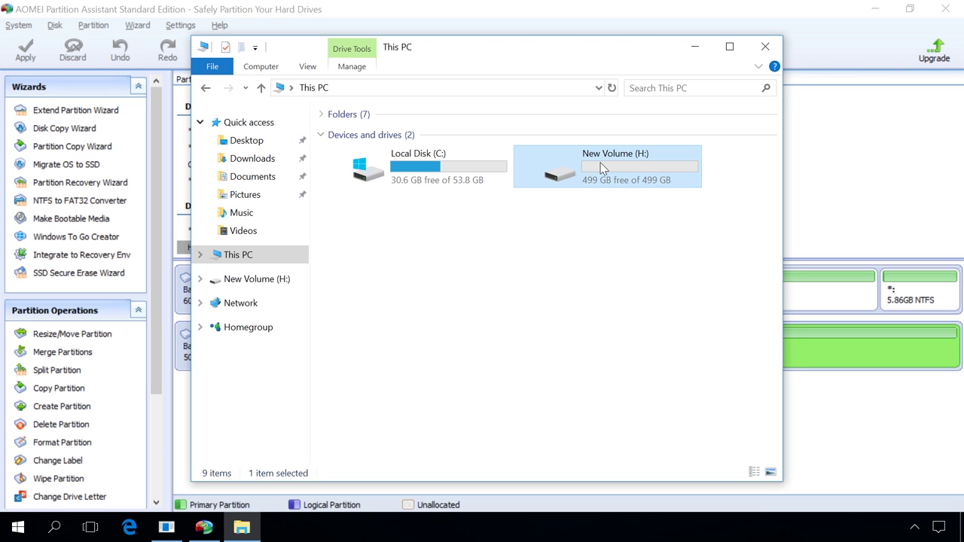
double_click(607, 162)
left_click(406, 136)
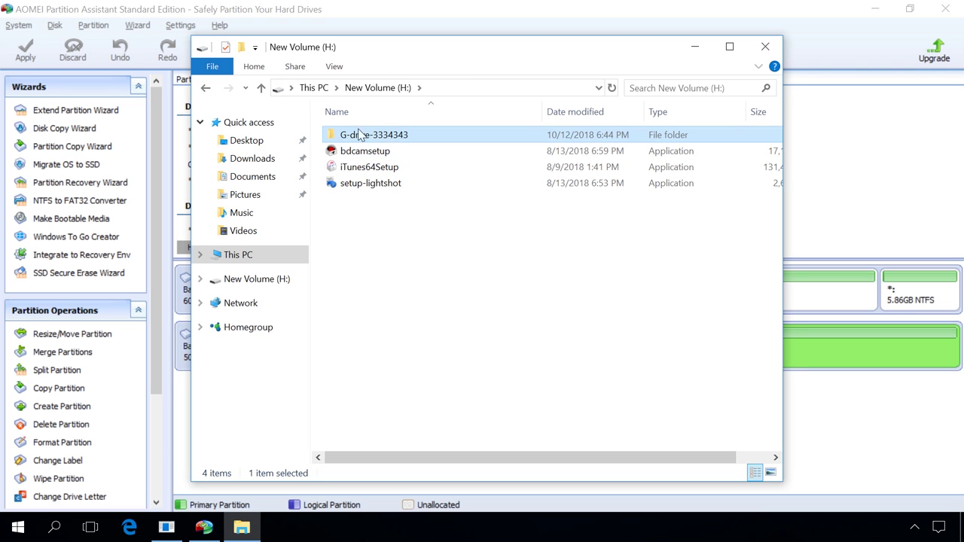
double_click(383, 137)
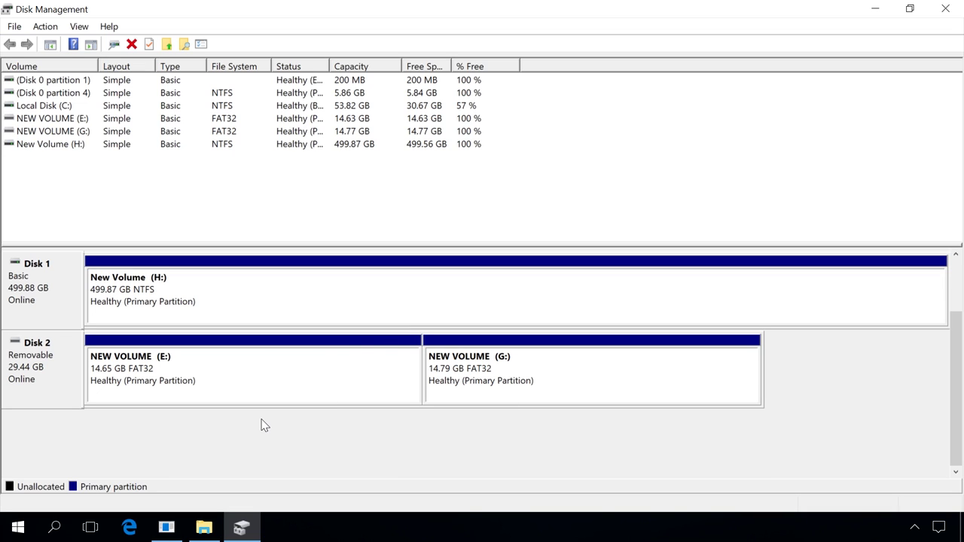
Launch Command Prompt as administrator from a Windows search for cmd
left_click(66, 529)
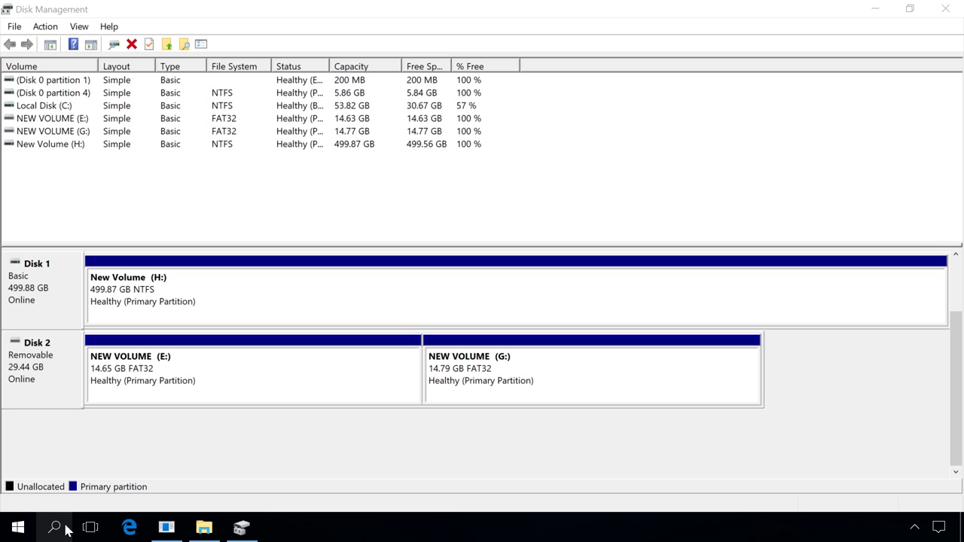
type("cmd")
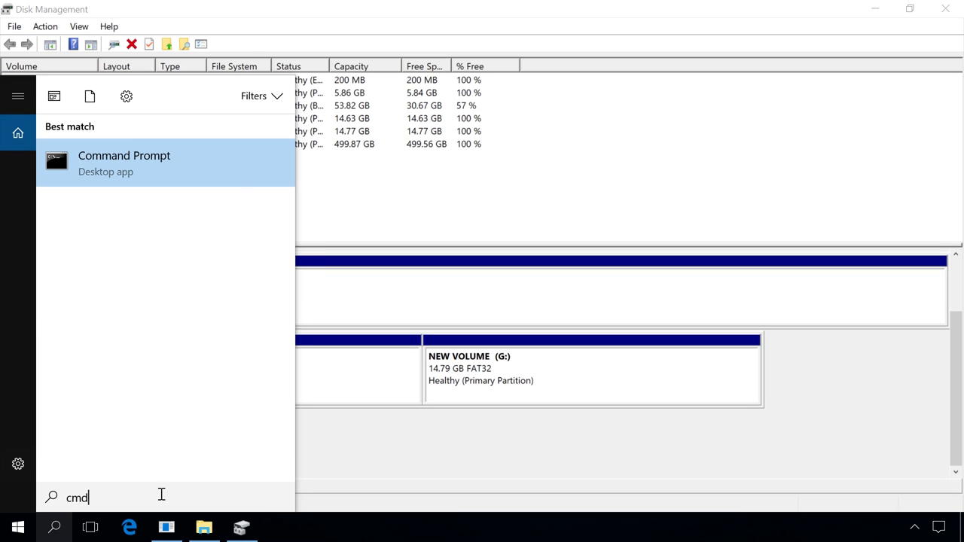
right_click(217, 160)
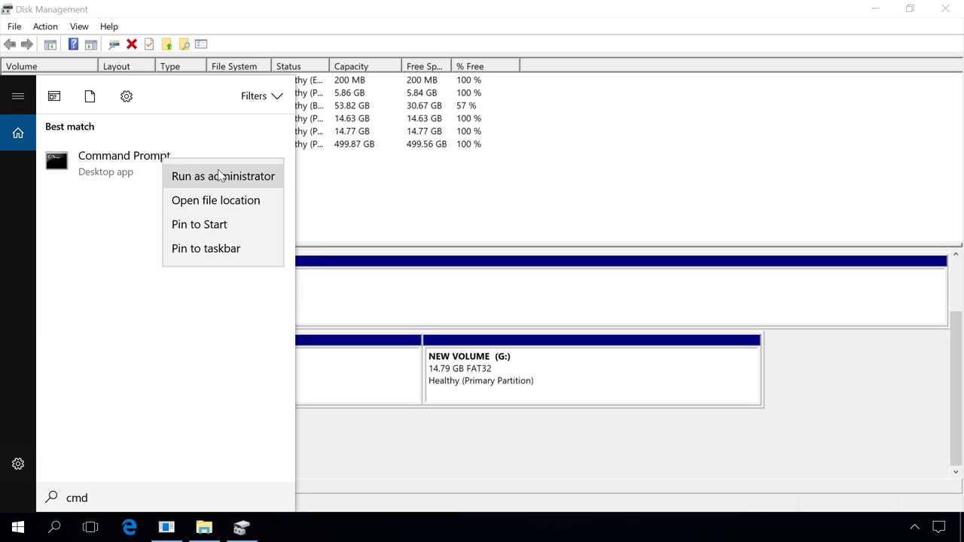
left_click(218, 176)
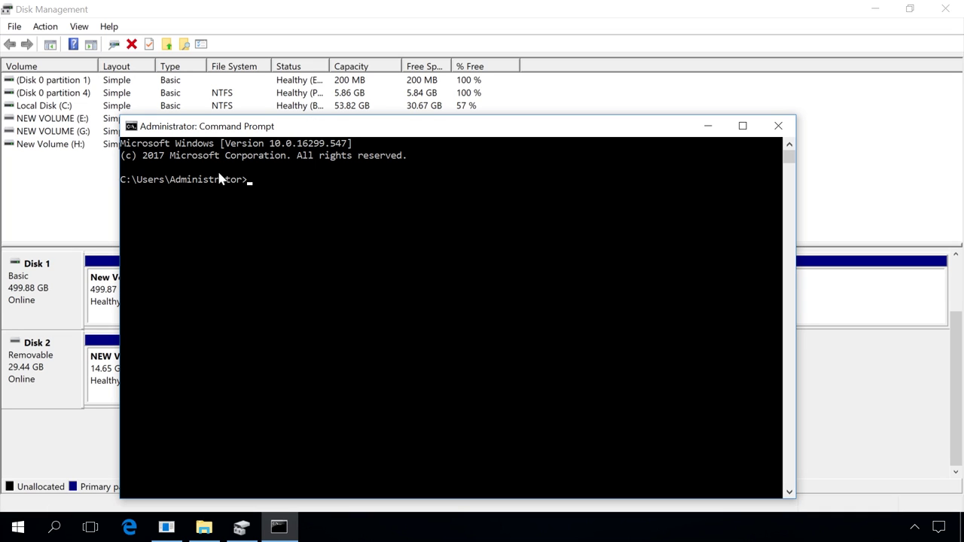
left_click_drag(286, 133, 298, 73)
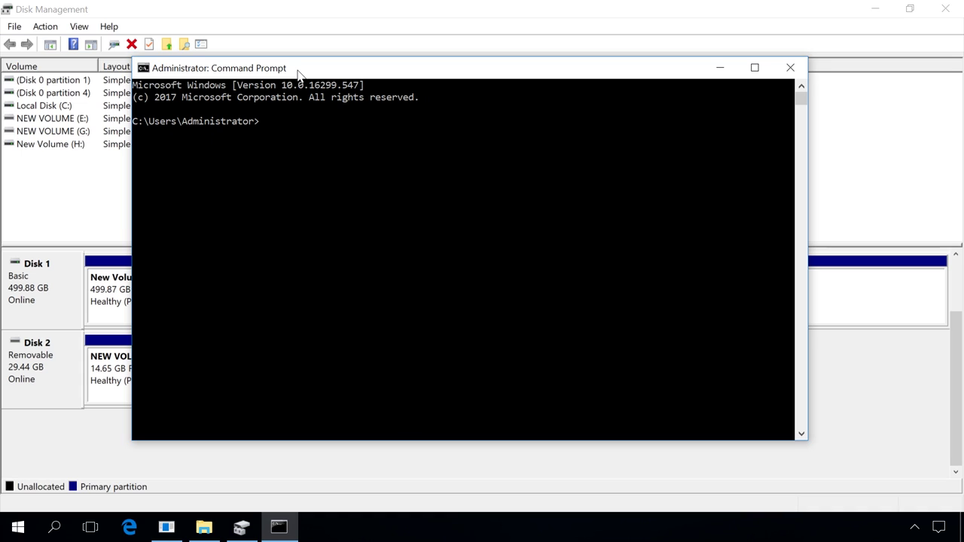
In diskpart, list disks, select disk 2 and run clean on it
type("disk")
type("part")
key("Return")
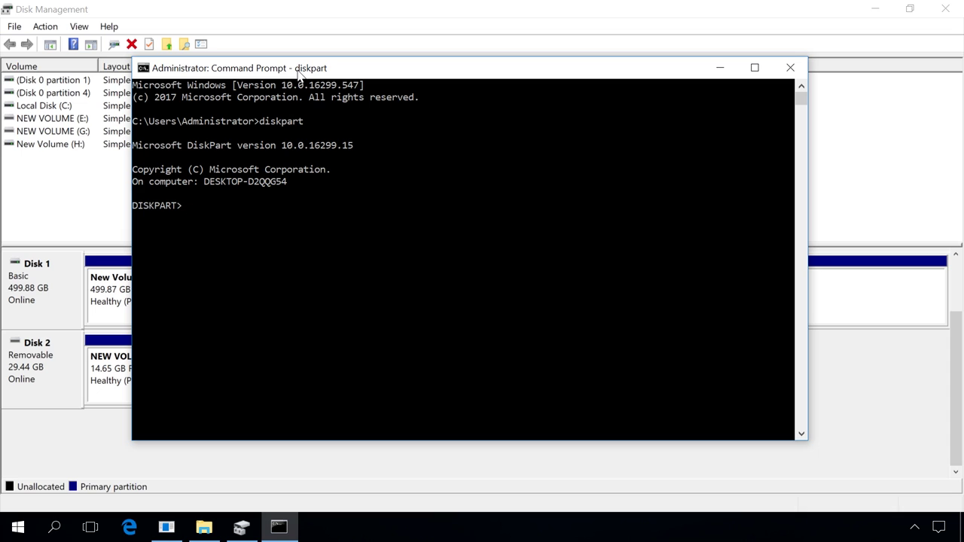
type("list")
type(" disk")
key("Return")
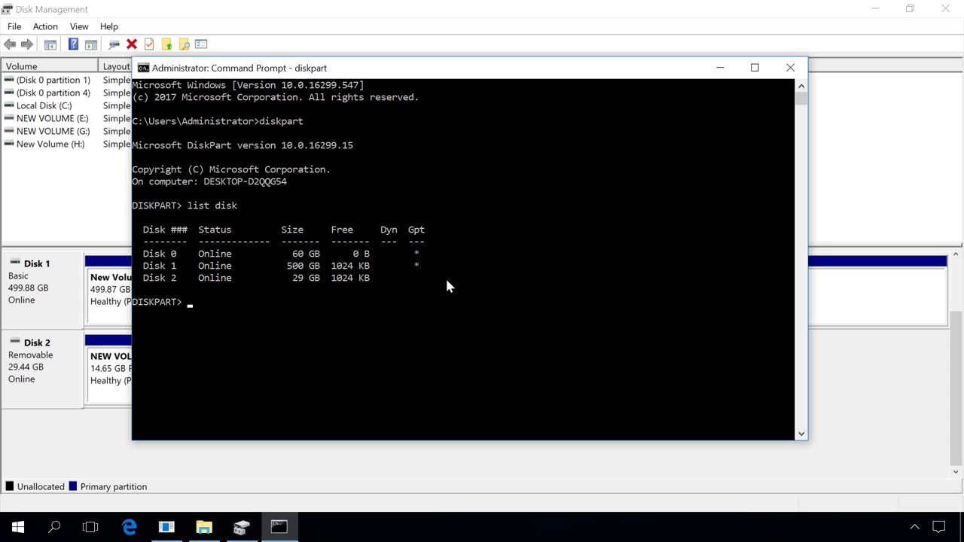
type("sele")
type("ct d")
type("isk 2")
key("Return")
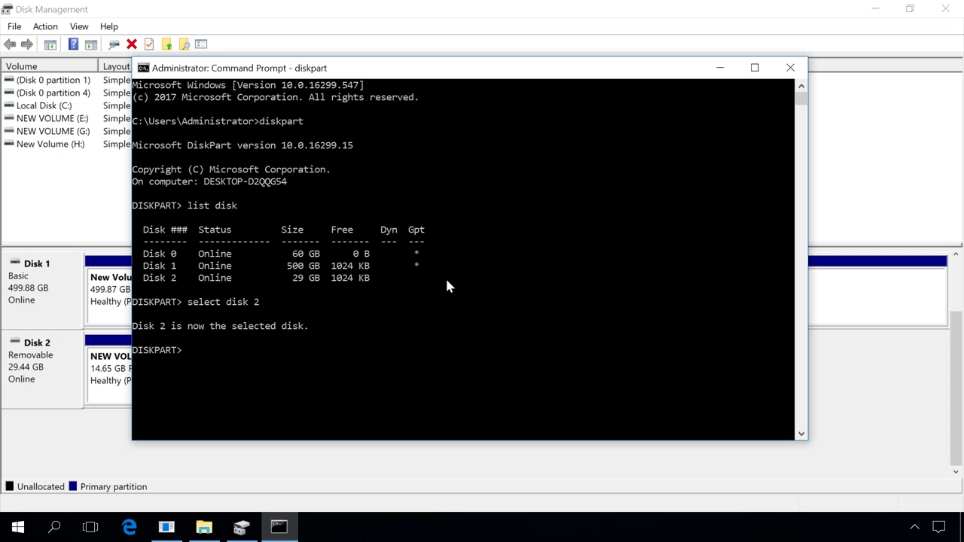
type("clean")
key("Return")
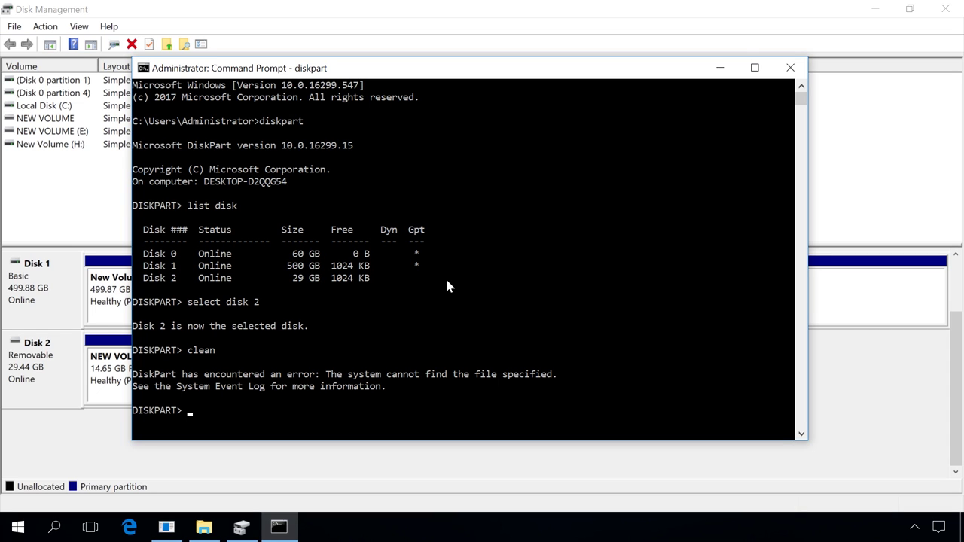
Create a 29.44 GB FAT32 simple volume E: in Disk 2's unallocated space, then view This PC
left_click(95, 426)
left_click(143, 386)
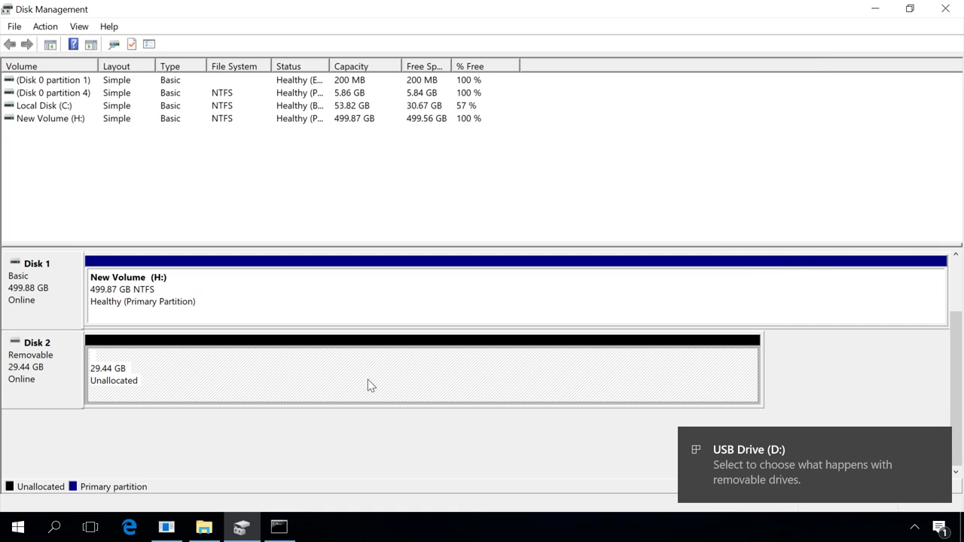
right_click(261, 381)
left_click(324, 387)
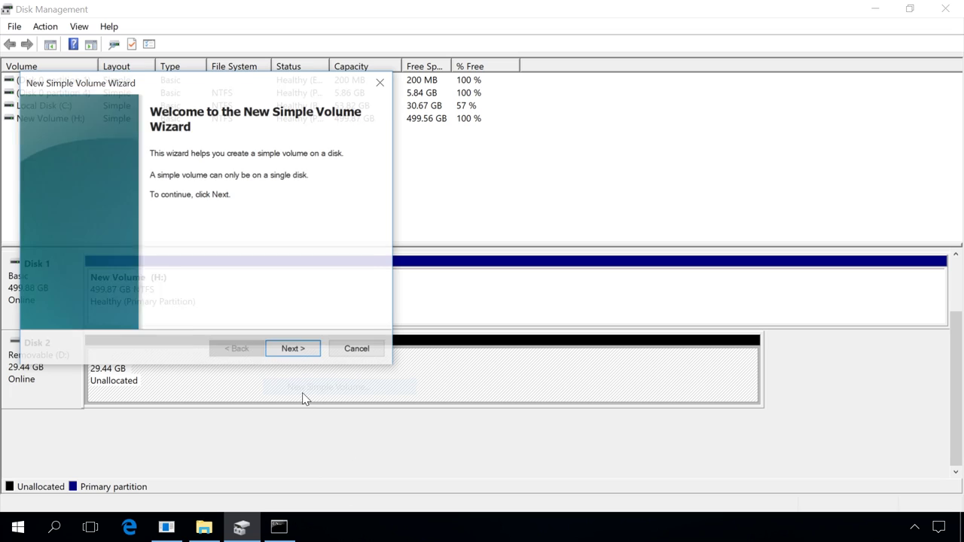
left_click(293, 351)
left_click(294, 350)
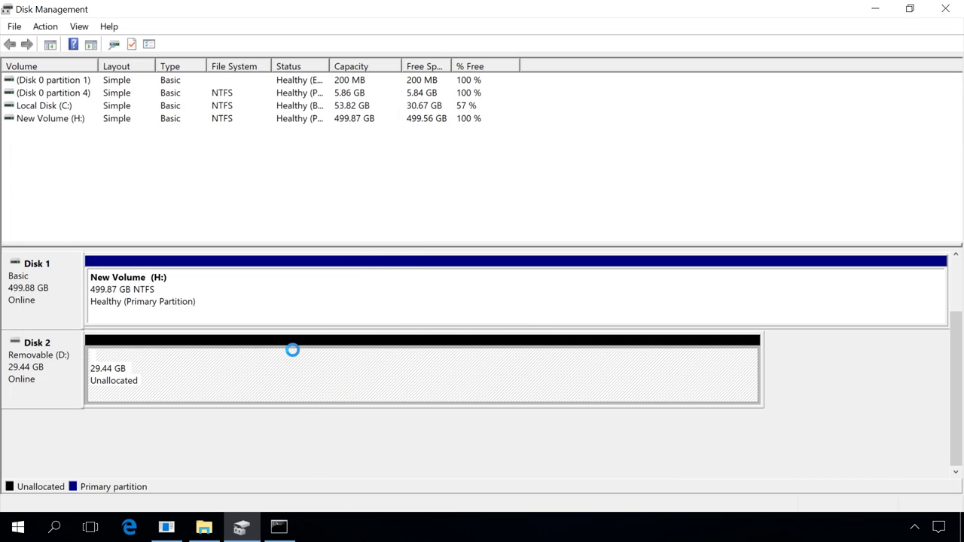
left_click(206, 529)
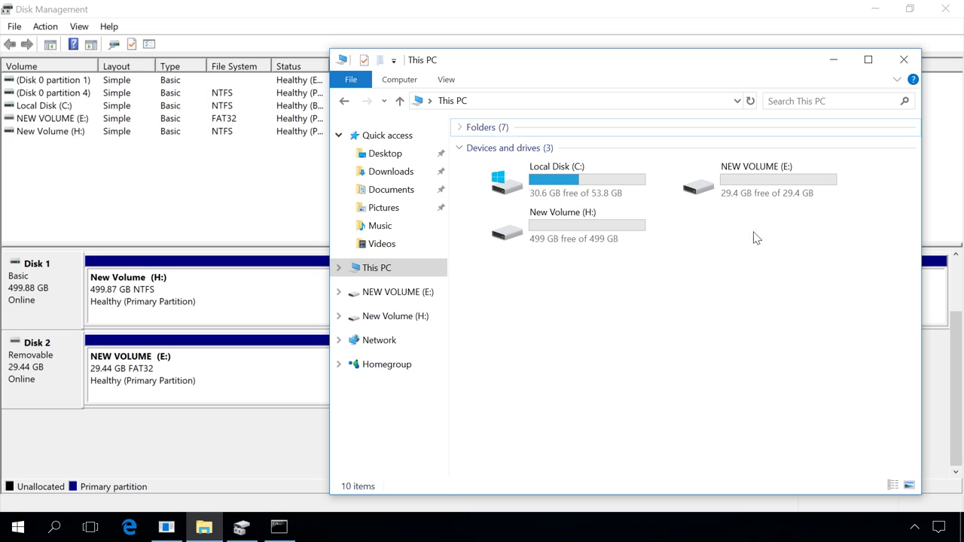
left_click(756, 187)
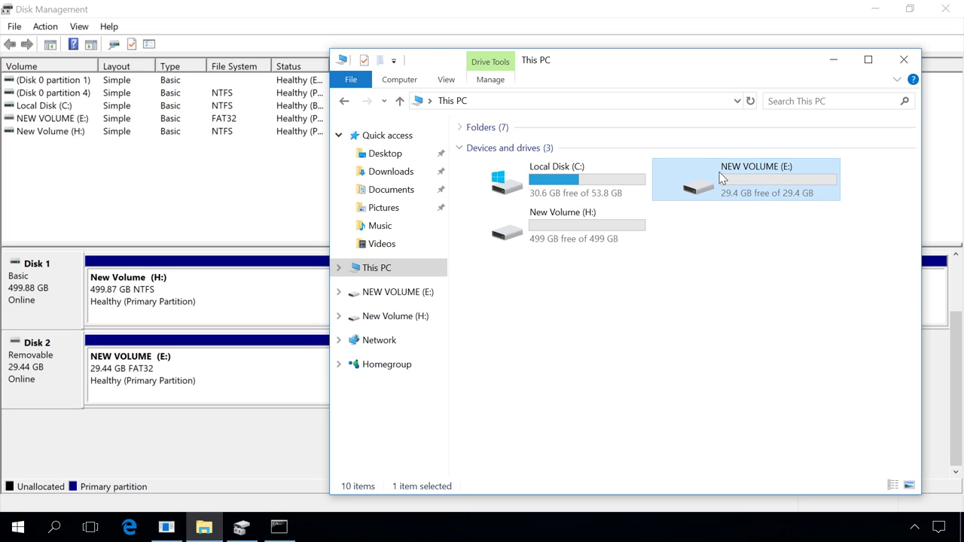
left_click(698, 278)
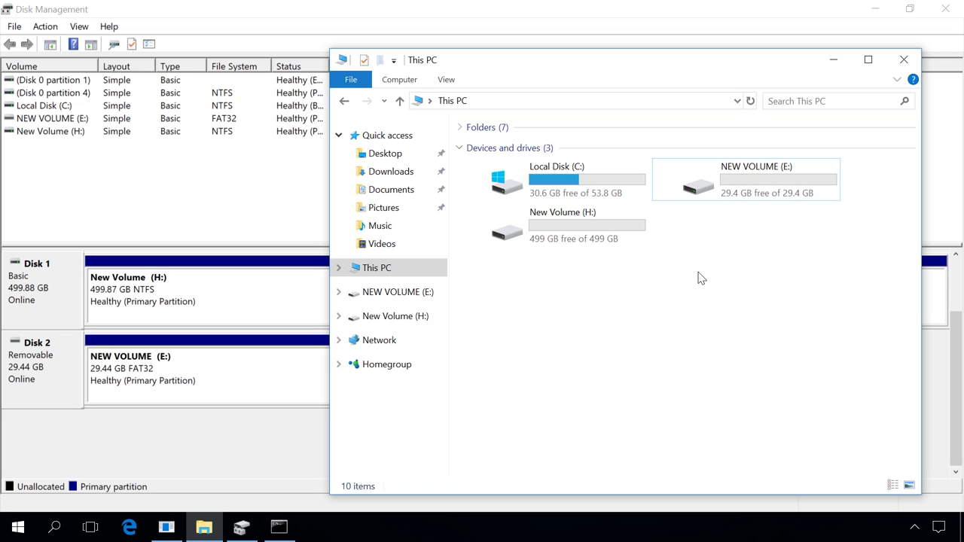